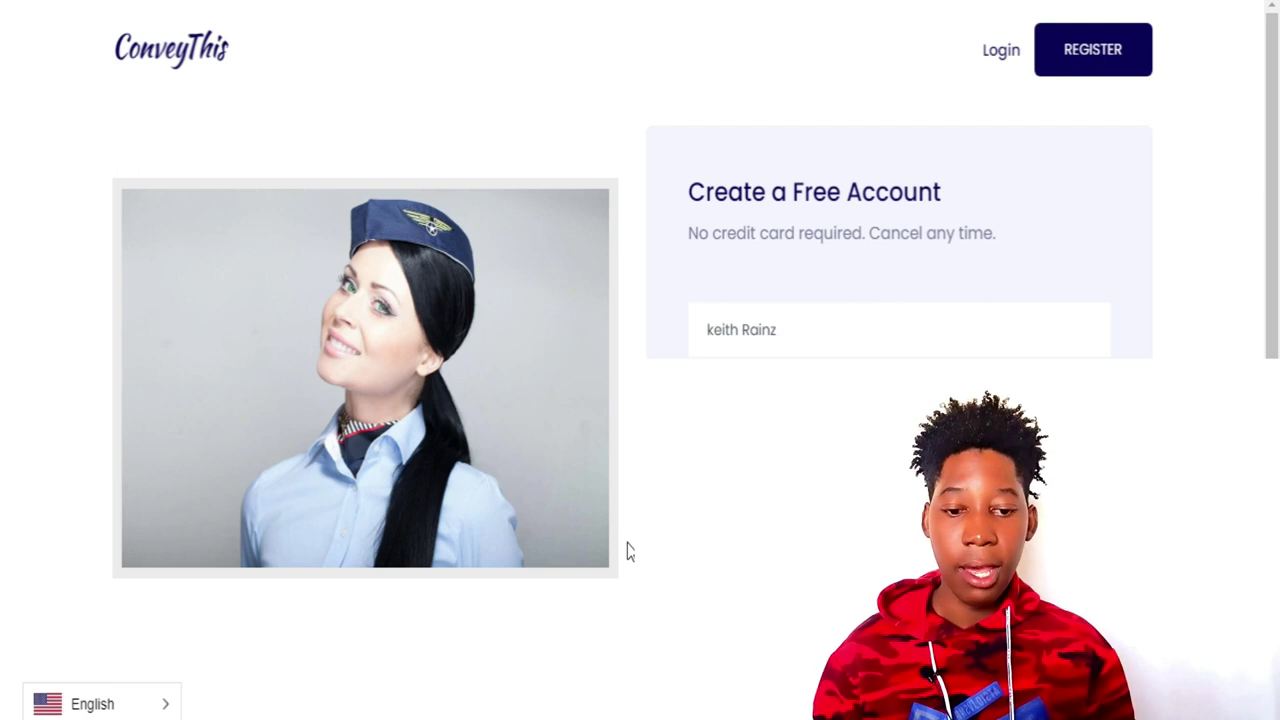
Step: Register the free ConveyThis account, saving its login in the browser, and open the address confirmation email in the OX mailbox
scroll(617, 420, "down", 3)
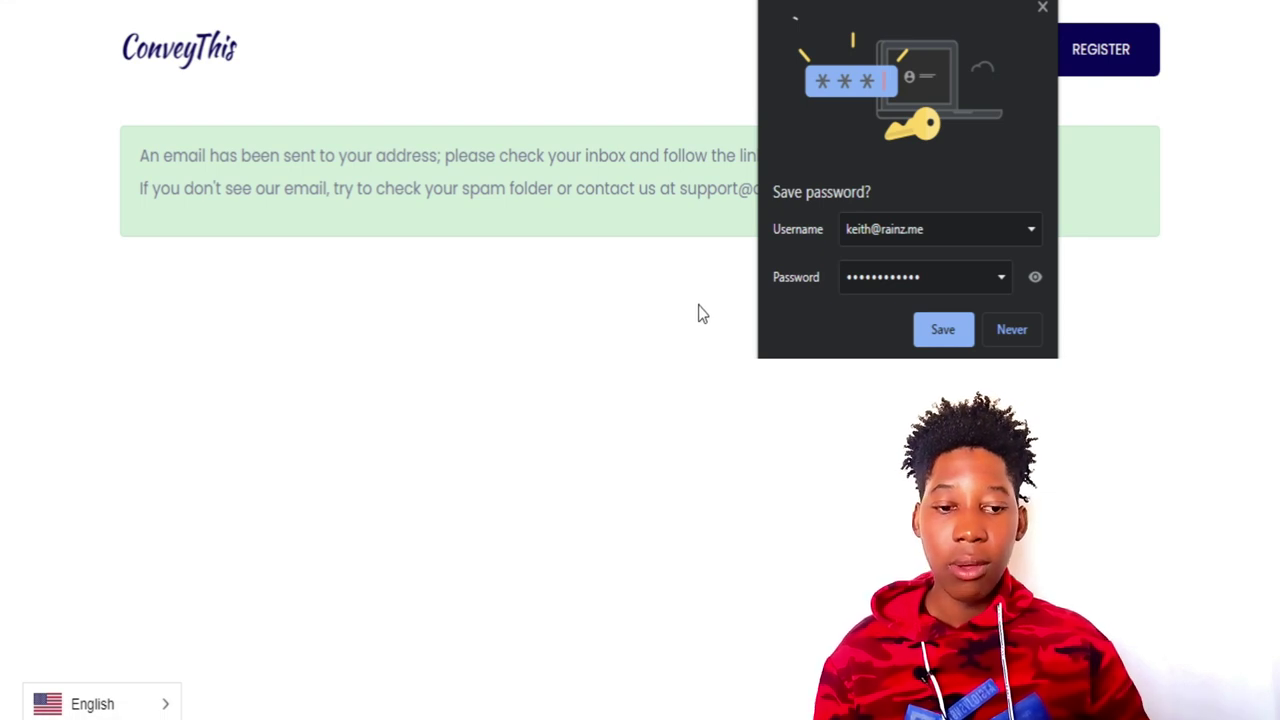
left_click(943, 330)
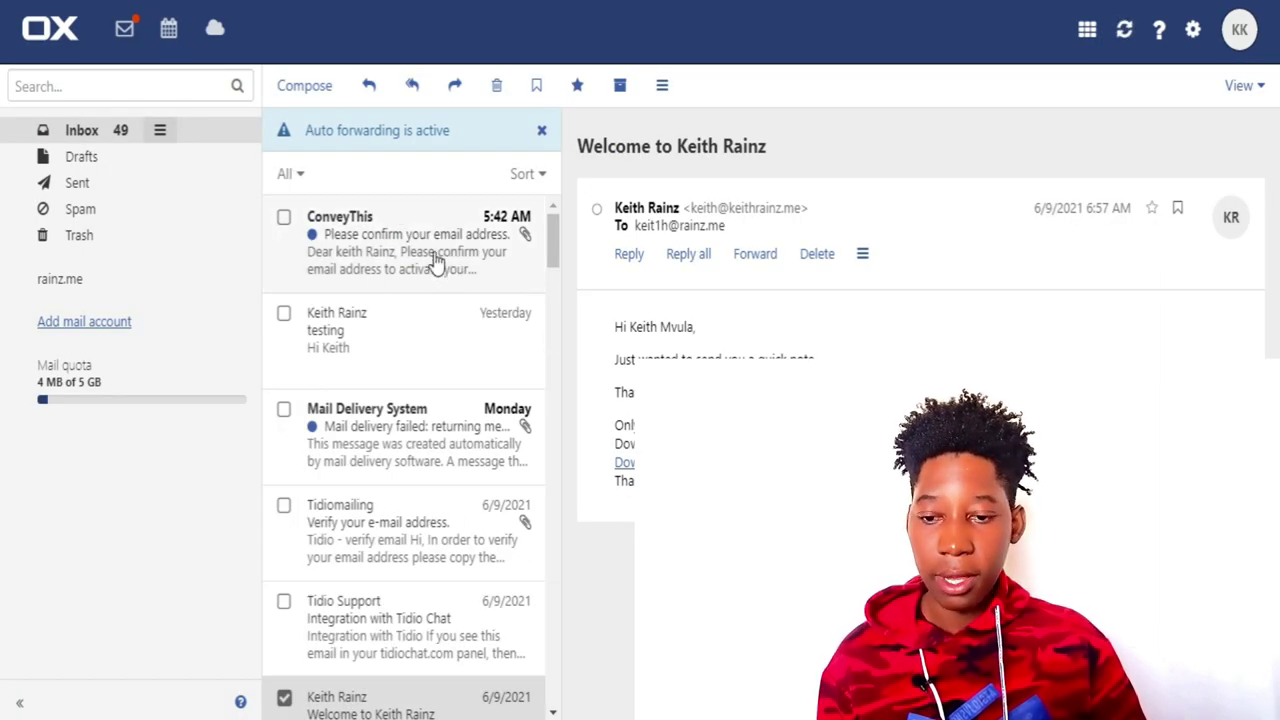
left_click(490, 245)
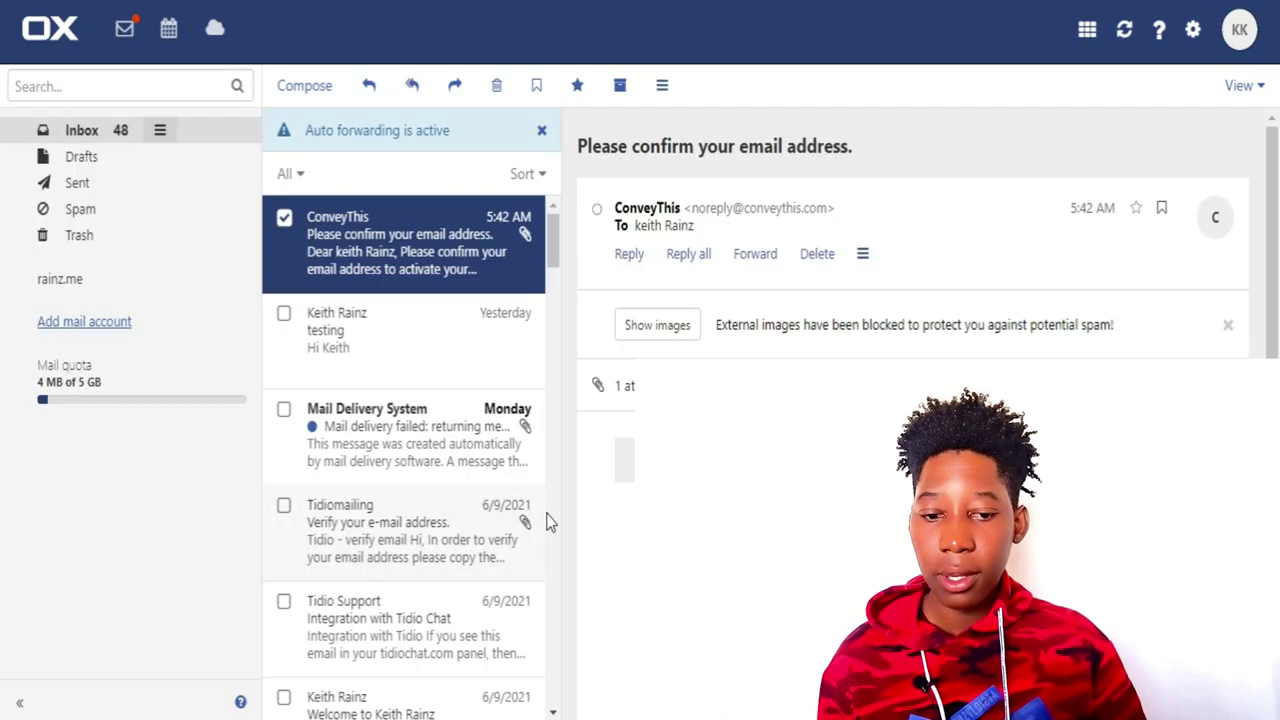
scroll(912, 300, "down", 5)
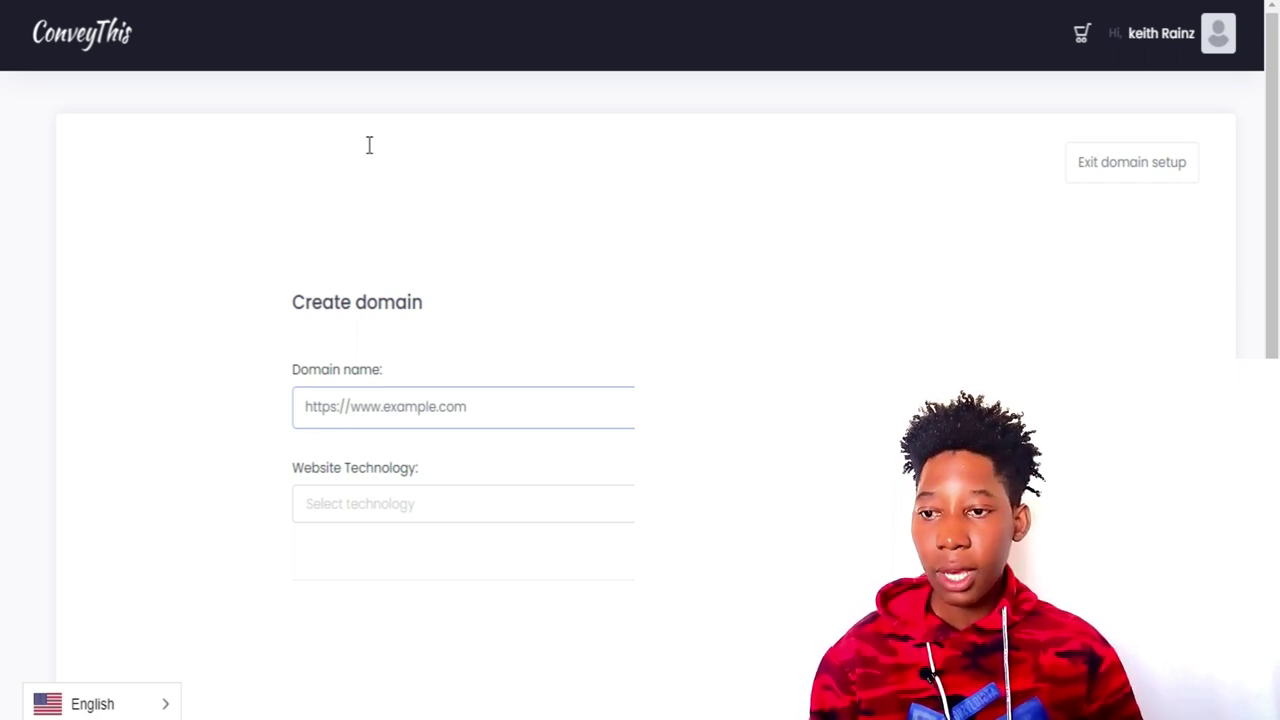
type("h")
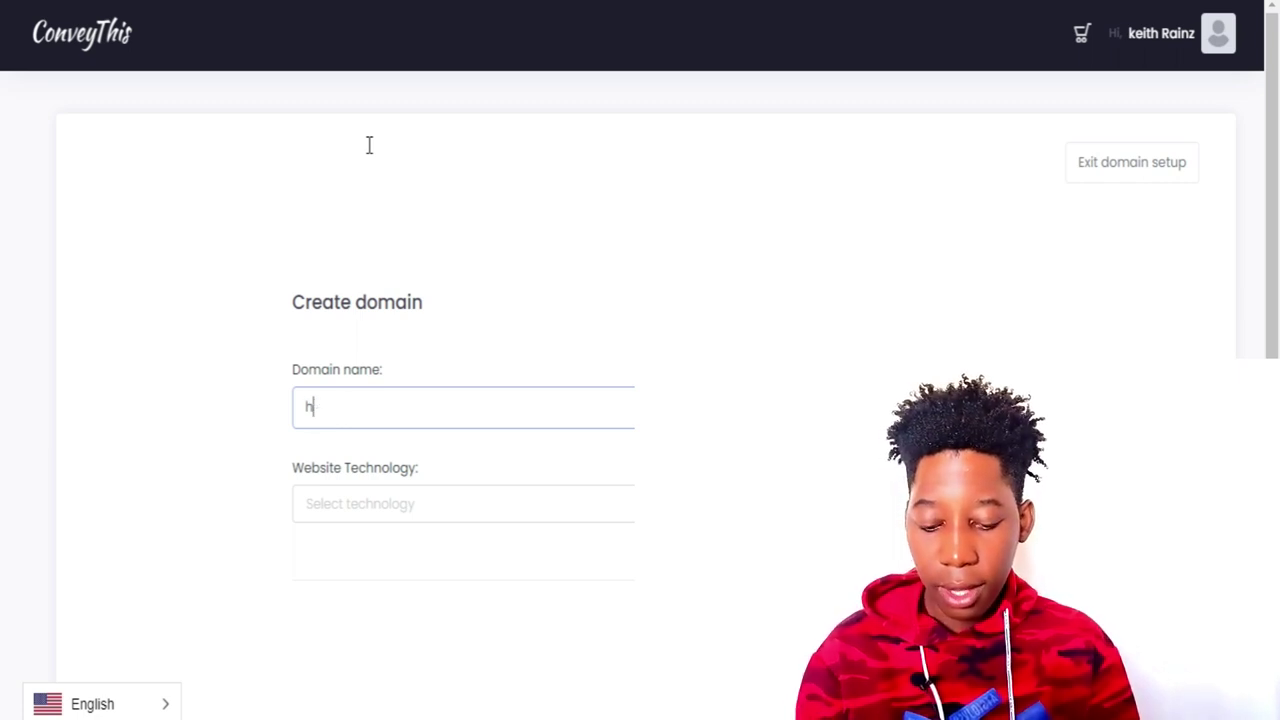
type("ttps")
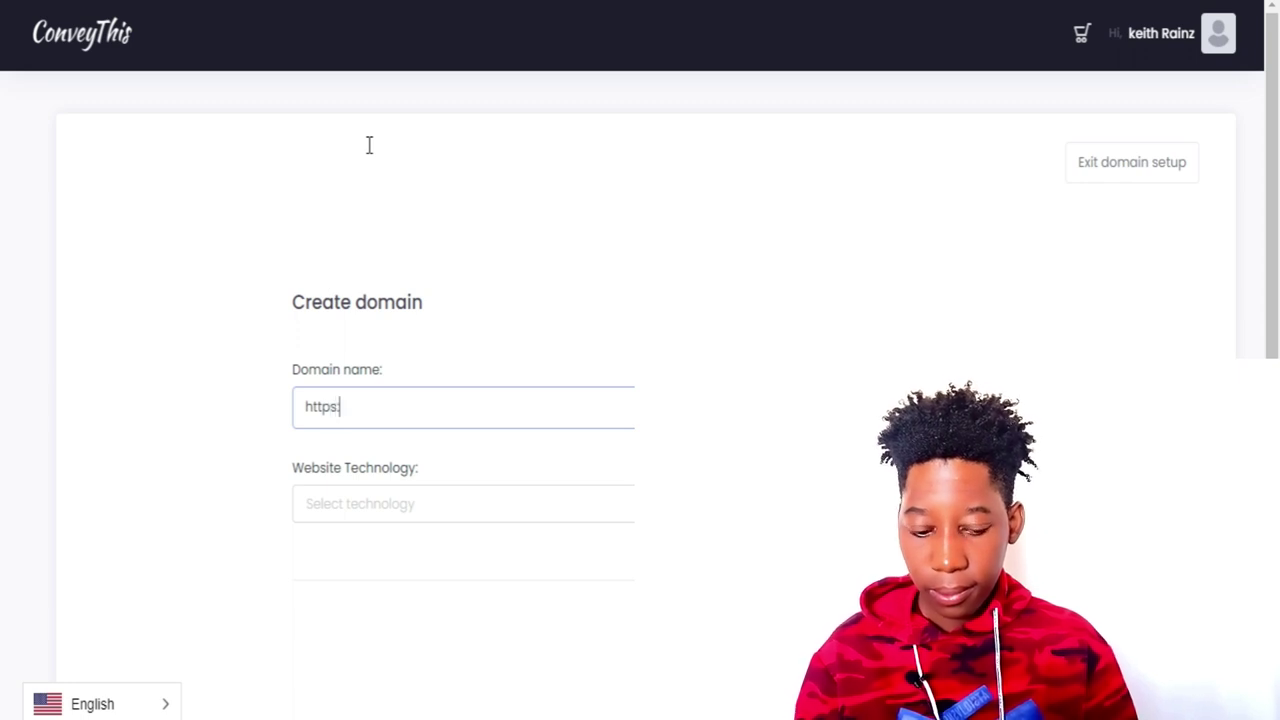
type("://rainz")
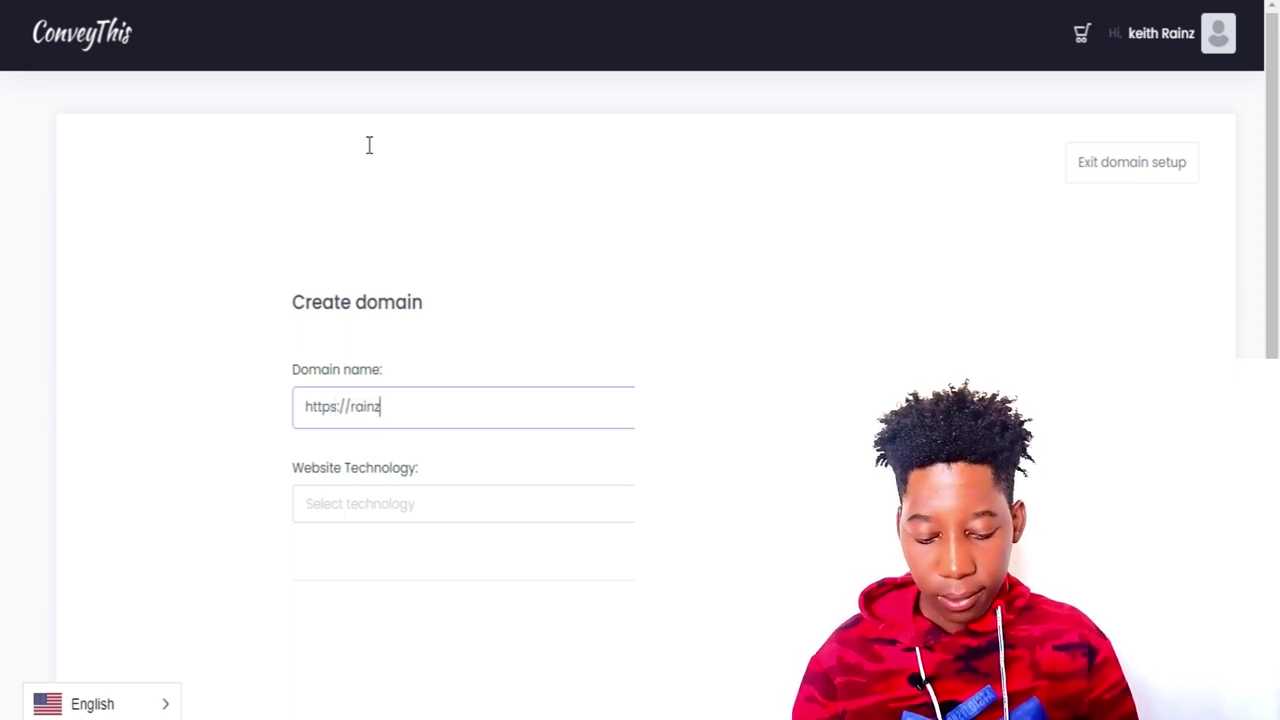
type(".me")
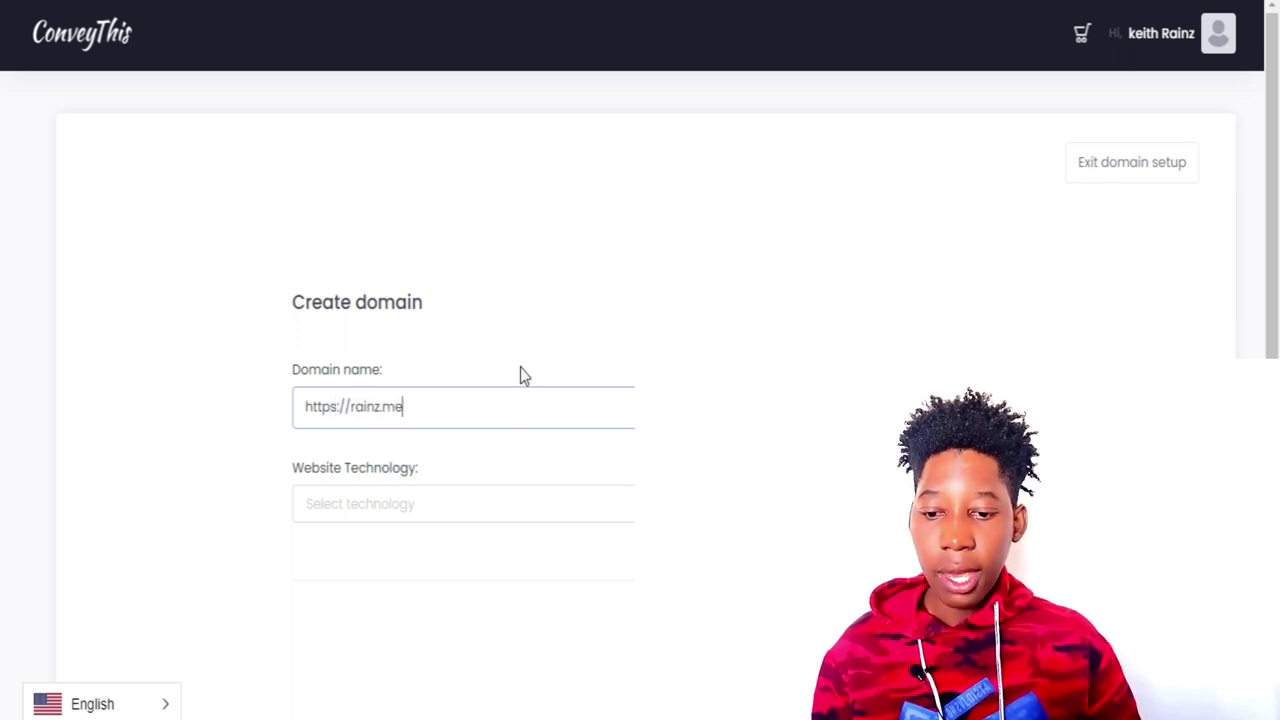
left_click(530, 506)
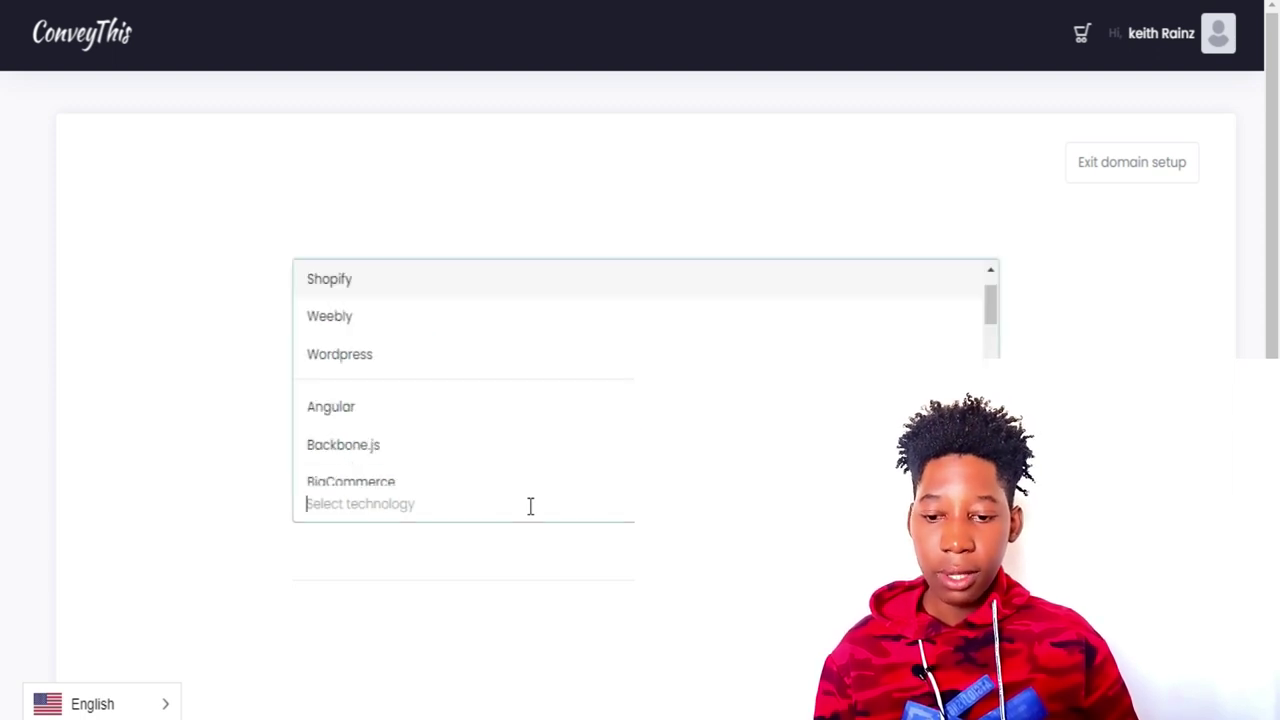
left_click(360, 372)
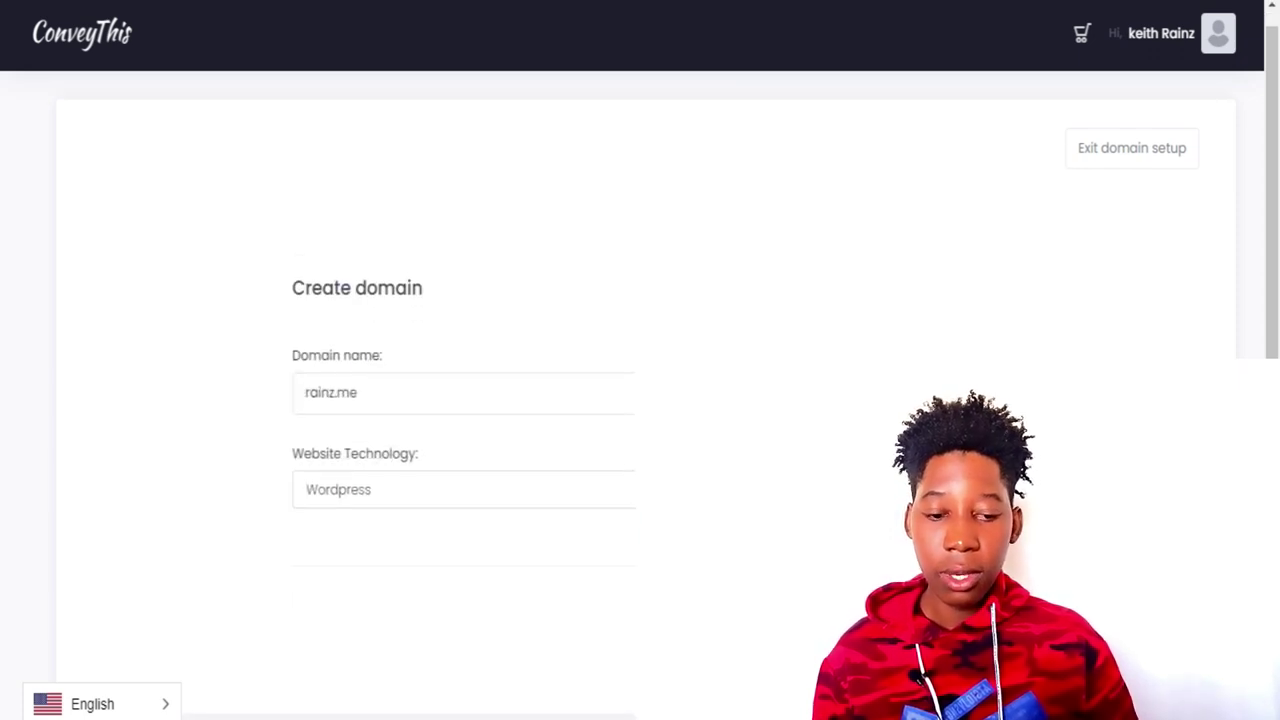
left_click(427, 525)
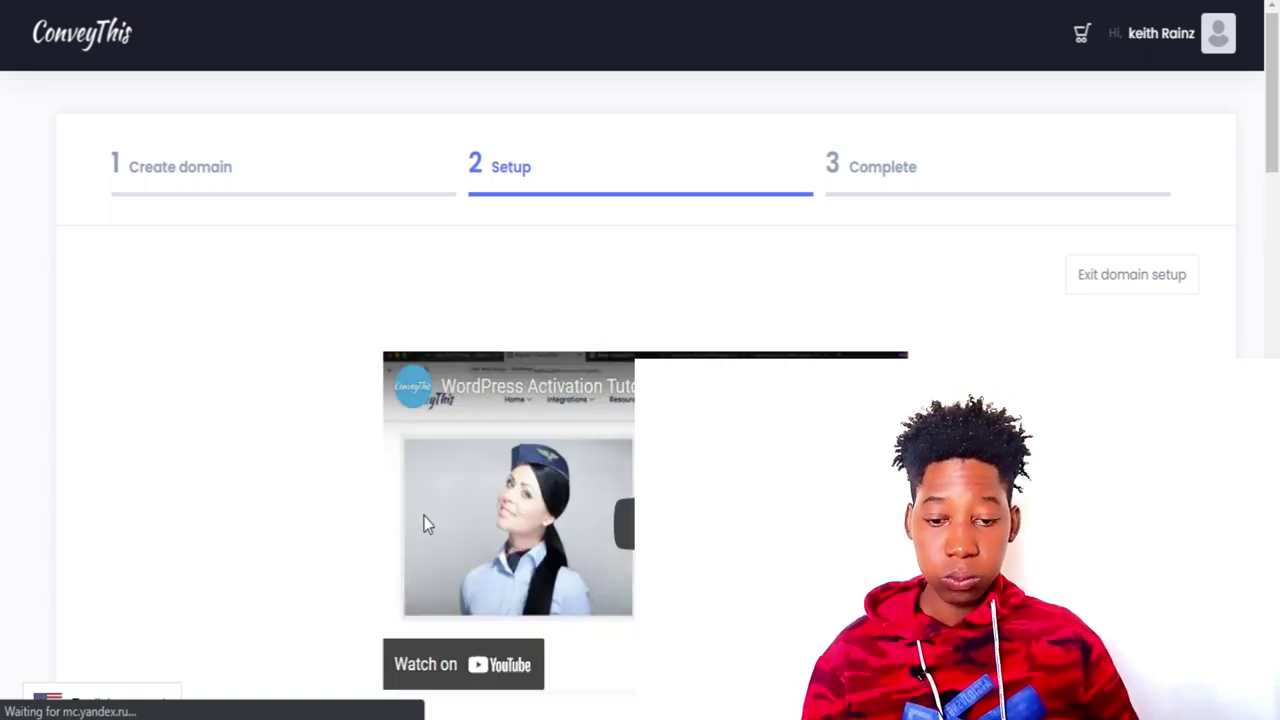
Step: Go through the WordPress installation instructions and copy the API key given in Step 4
scroll(430, 518, "down", 5)
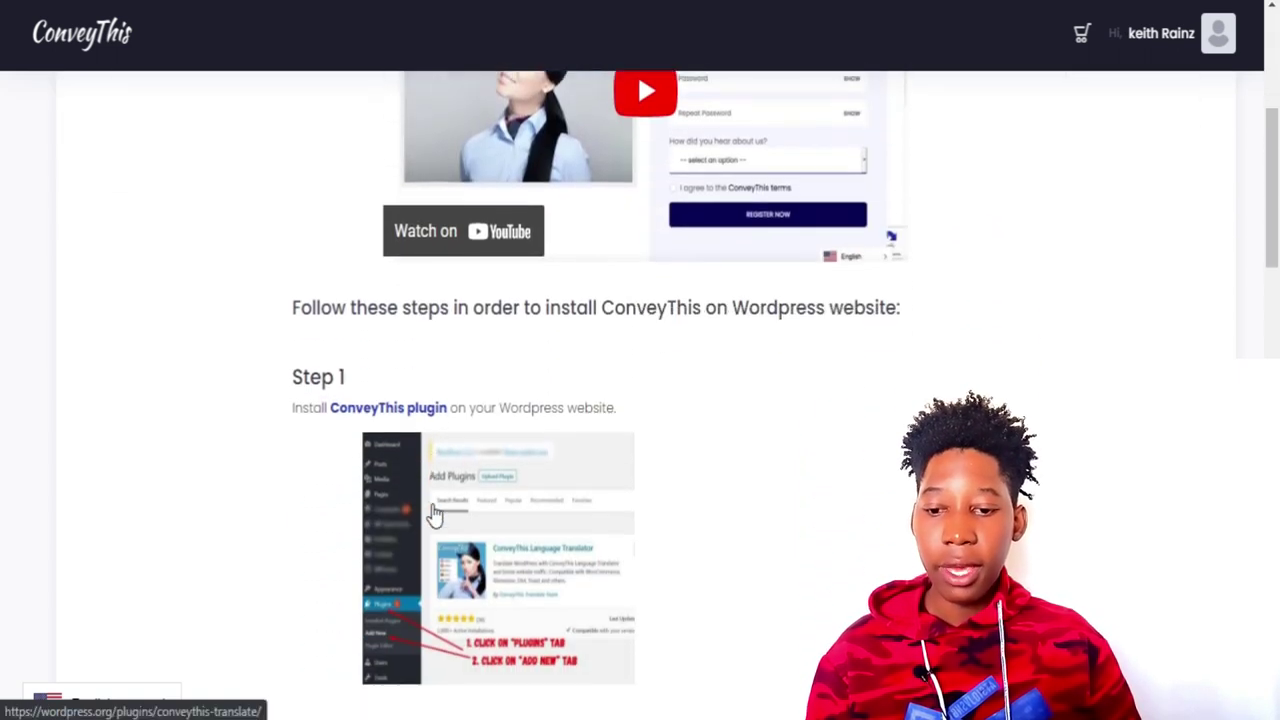
scroll(435, 513, "down", 1)
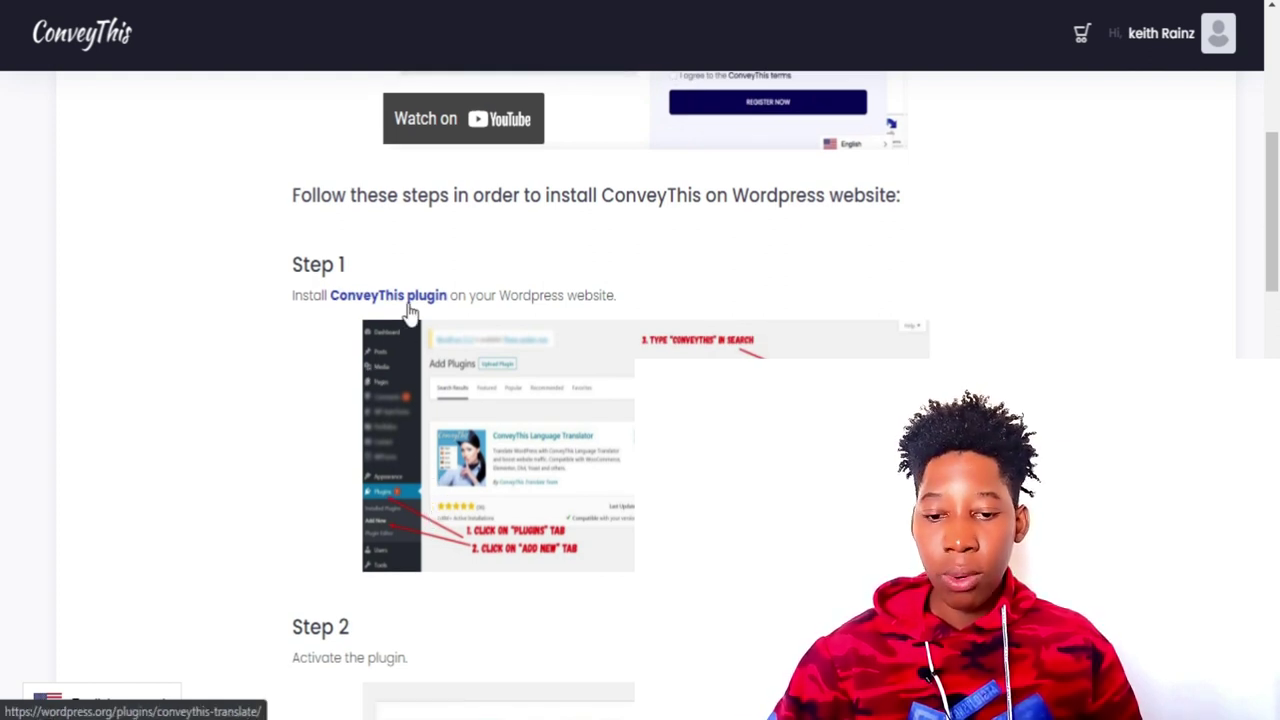
scroll(389, 466, "down", 2)
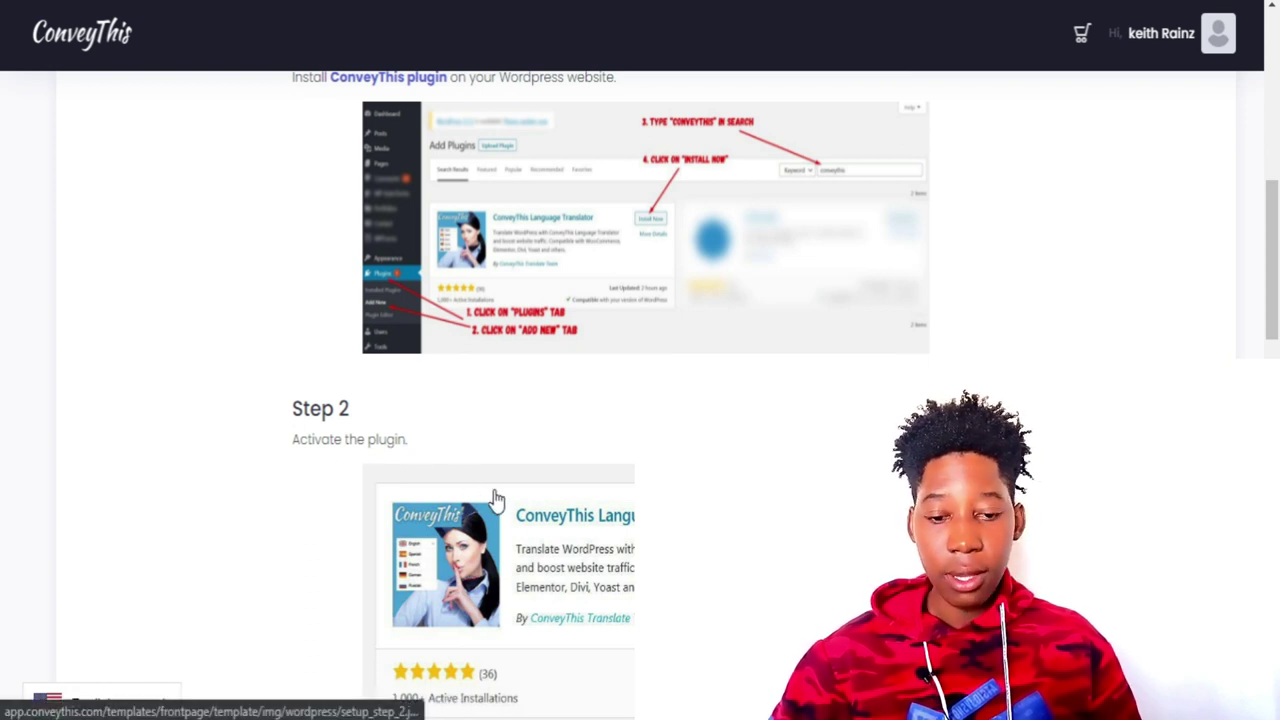
scroll(592, 542, "down", 4)
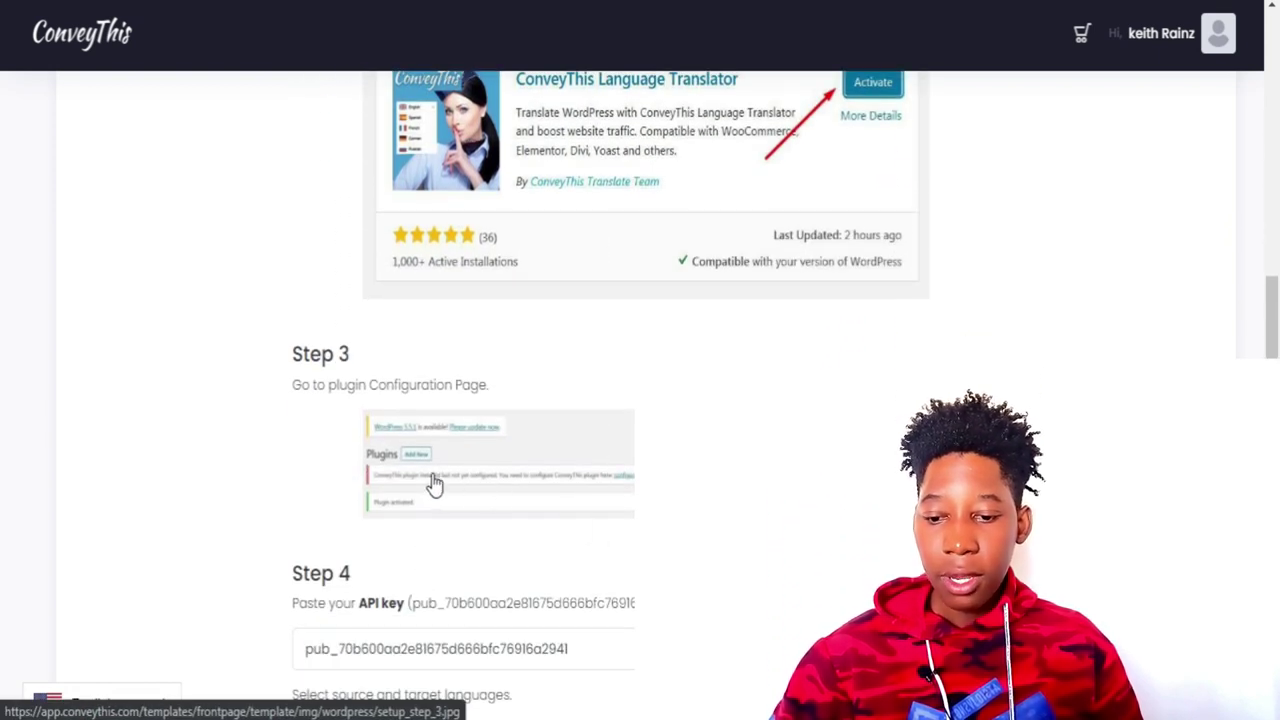
scroll(435, 483, "down", 4)
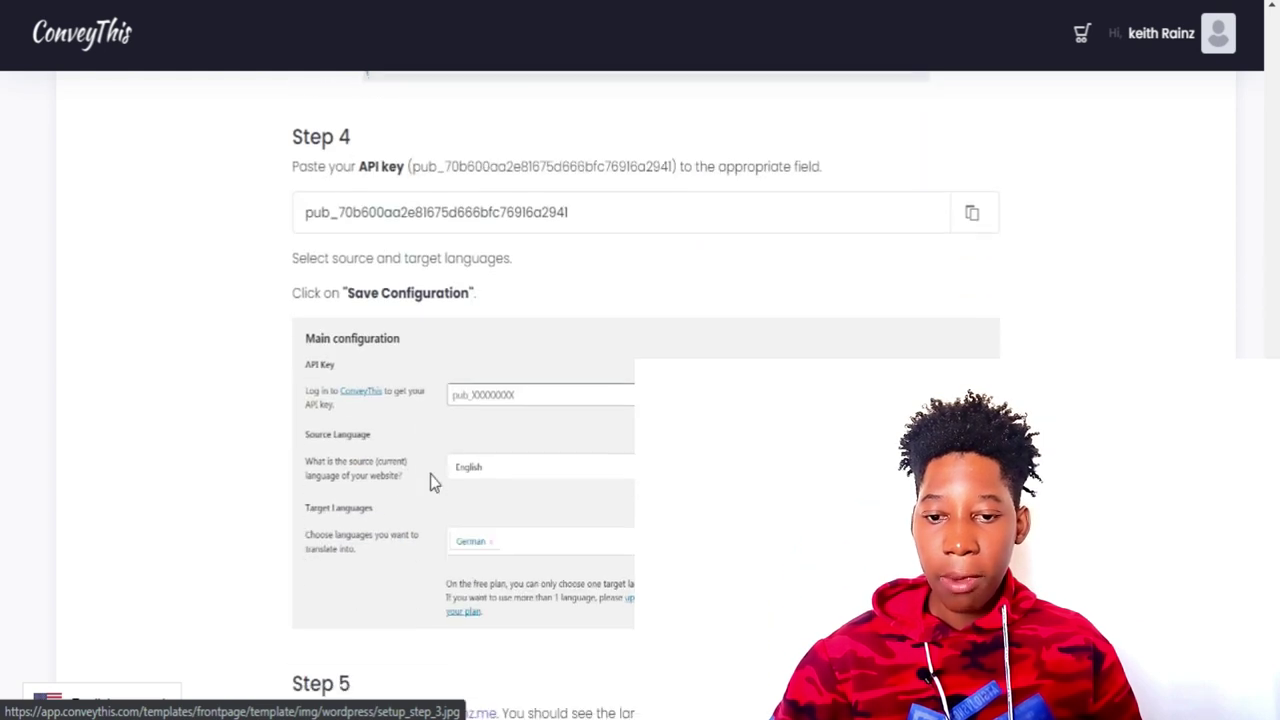
scroll(432, 481, "up", 1)
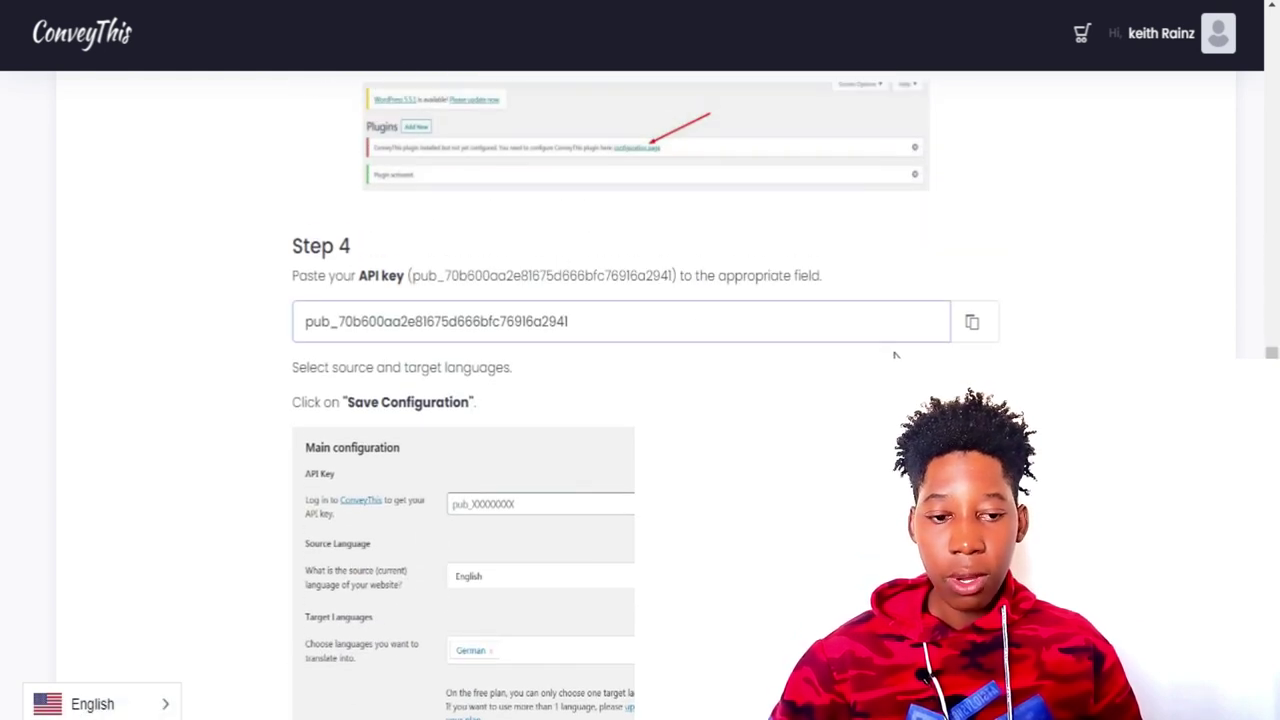
left_click(975, 326)
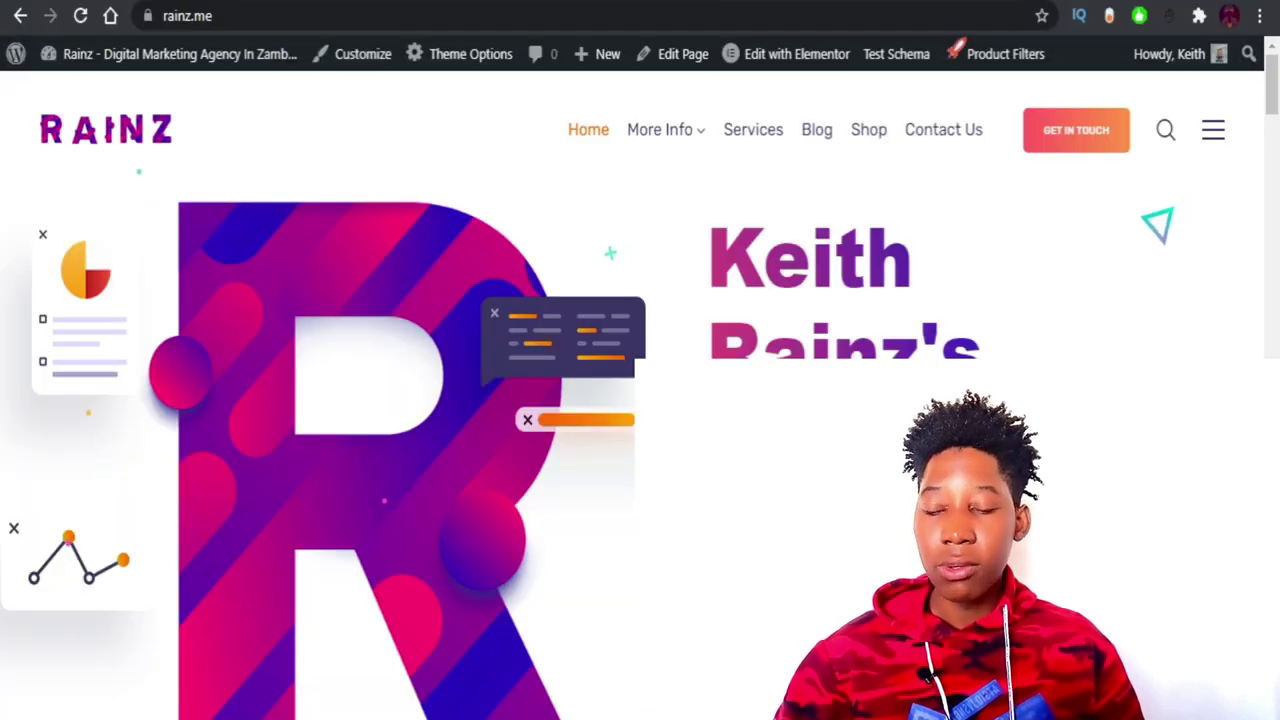
Step: Look through the rainz.me home page from the agency introduction to the blog posts
scroll(697, 343, "down", 6)
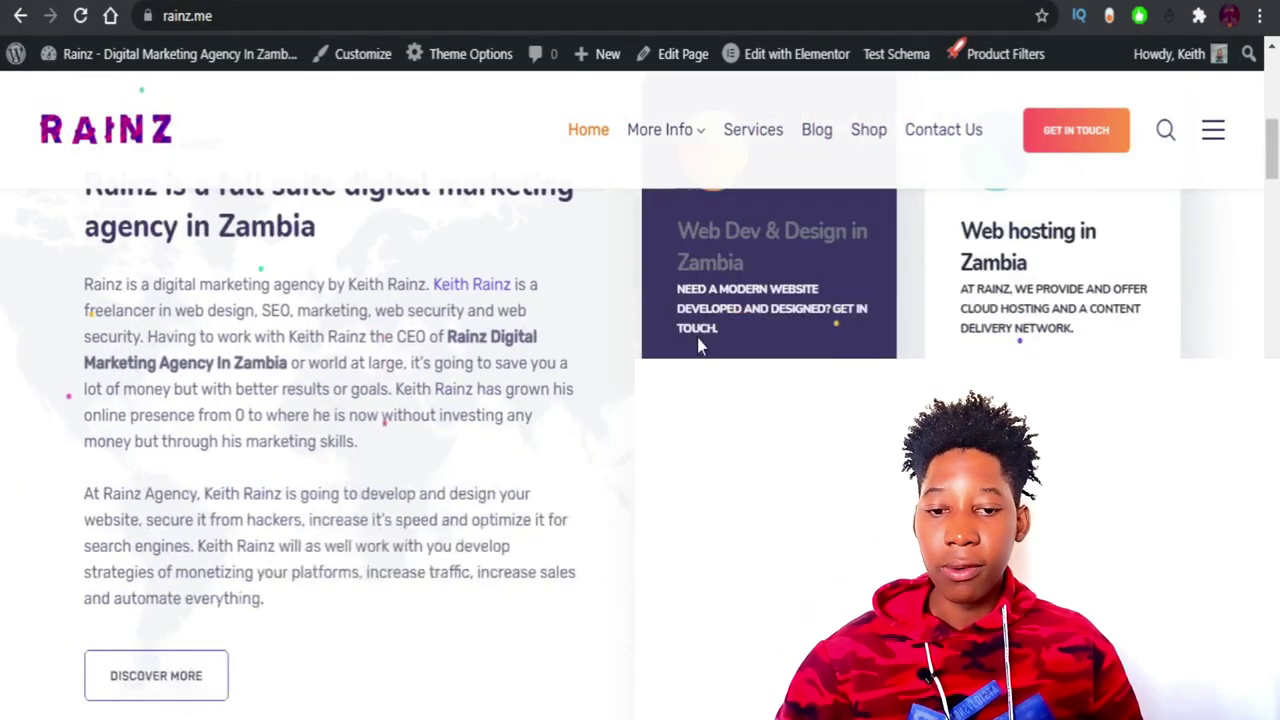
scroll(697, 343, "down", 8)
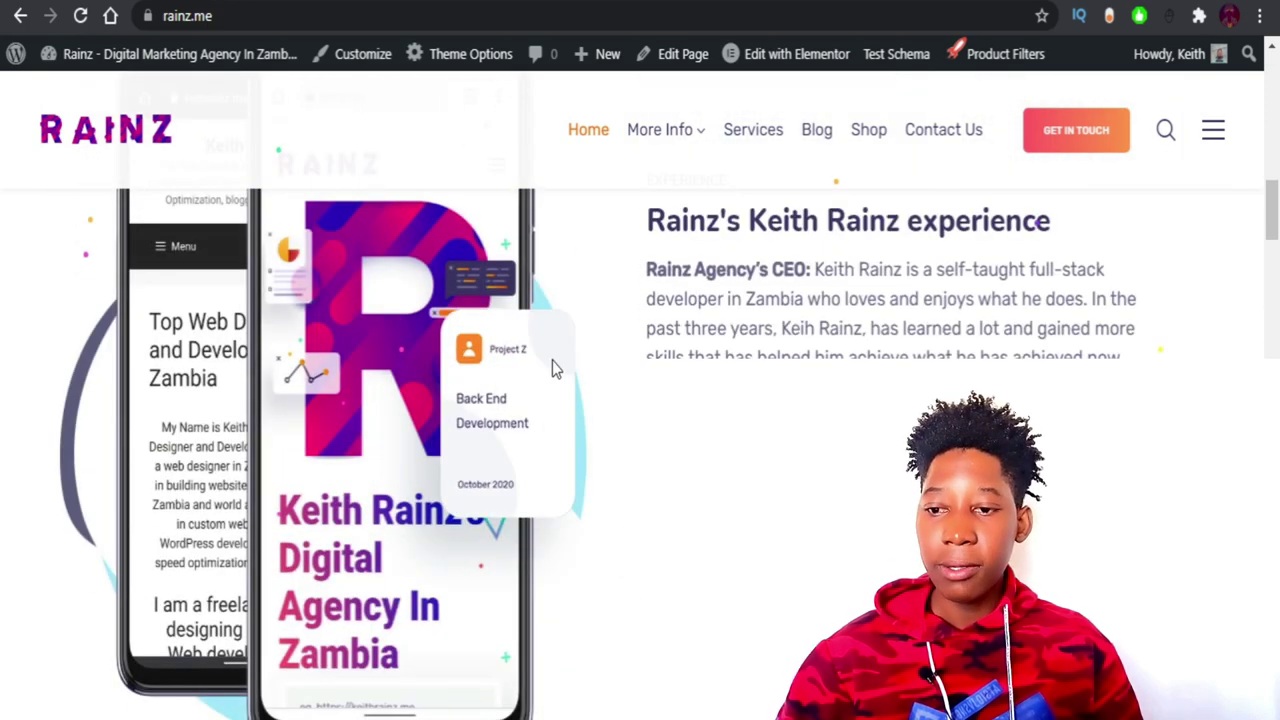
scroll(552, 360, "down", 8)
scroll(539, 358, "down", 4)
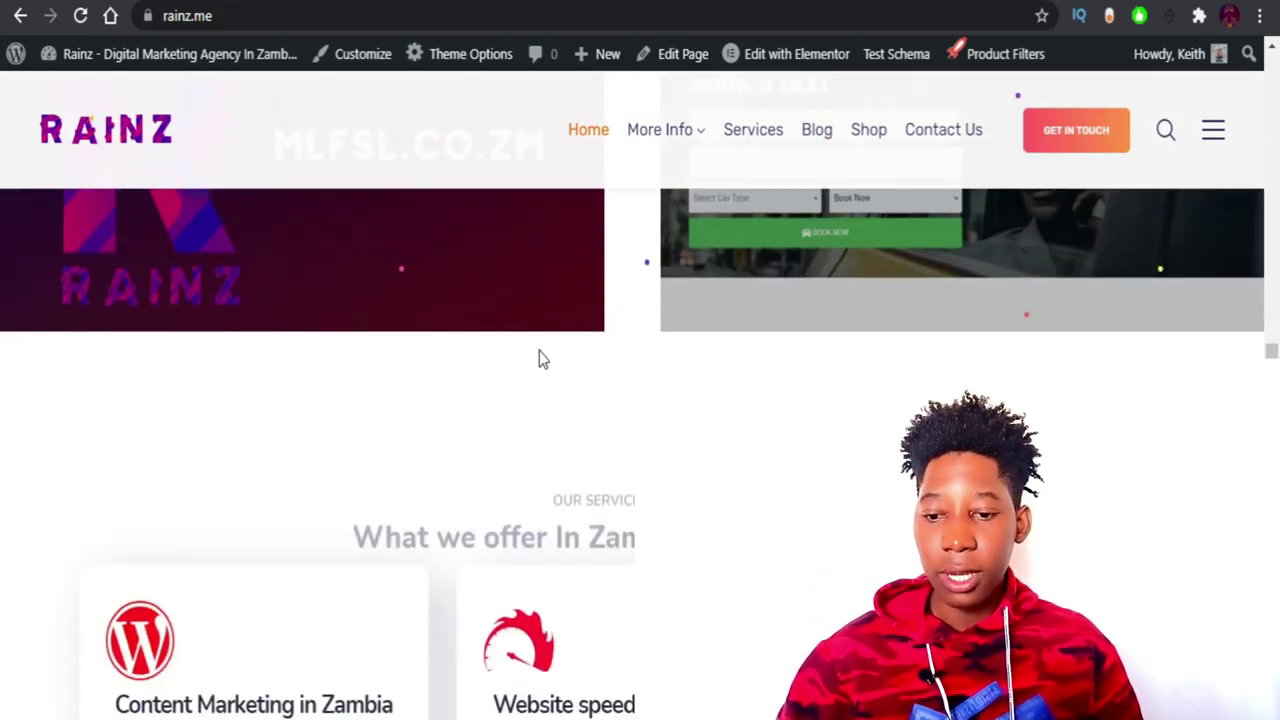
scroll(539, 359, "down", 10)
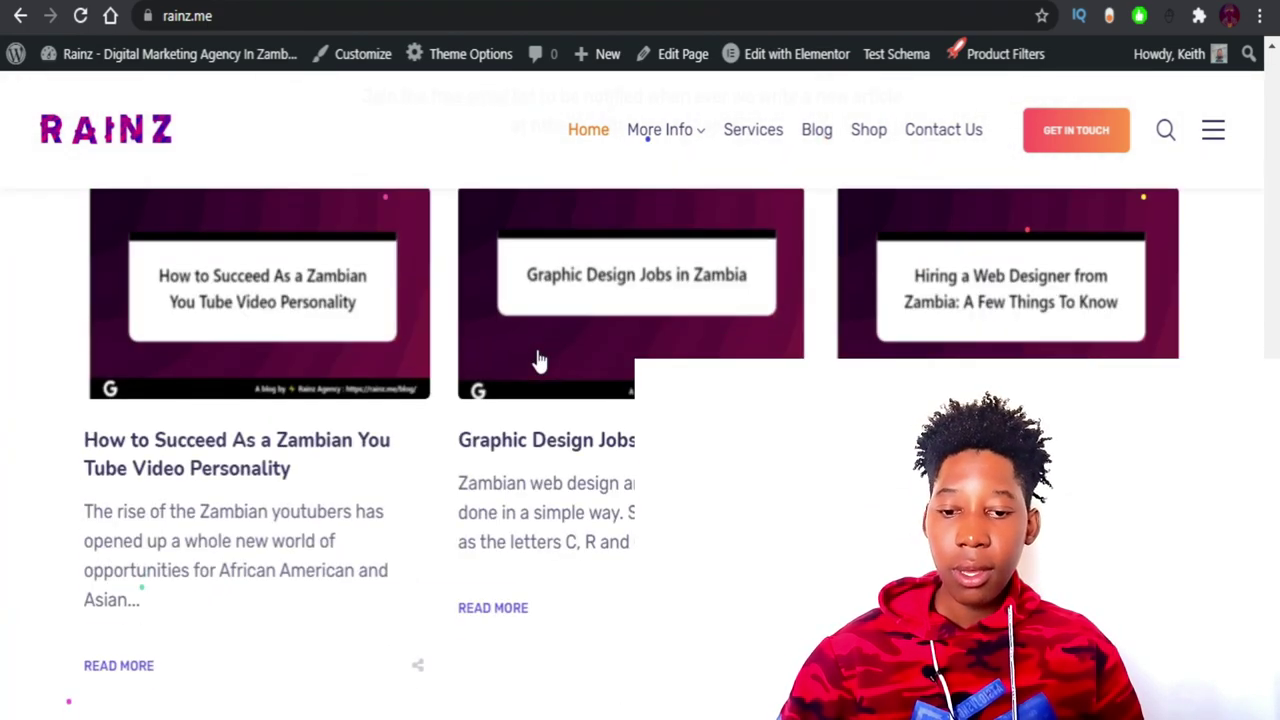
scroll(537, 355, "up", 5)
scroll(443, 246, "down", 6)
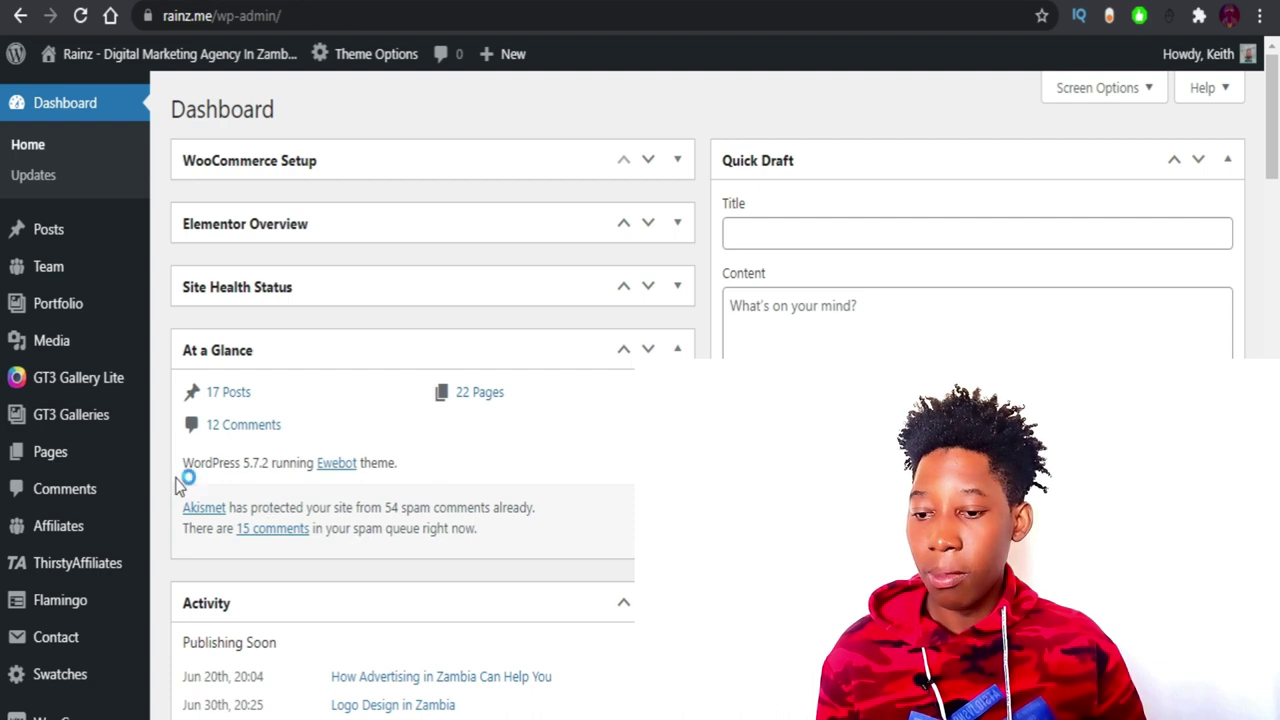
Step: Go to the page for adding new plugins in the rainz.me WordPress admin and search for "conveythis"
scroll(180, 482, "down", 7)
mouse_move(60, 408)
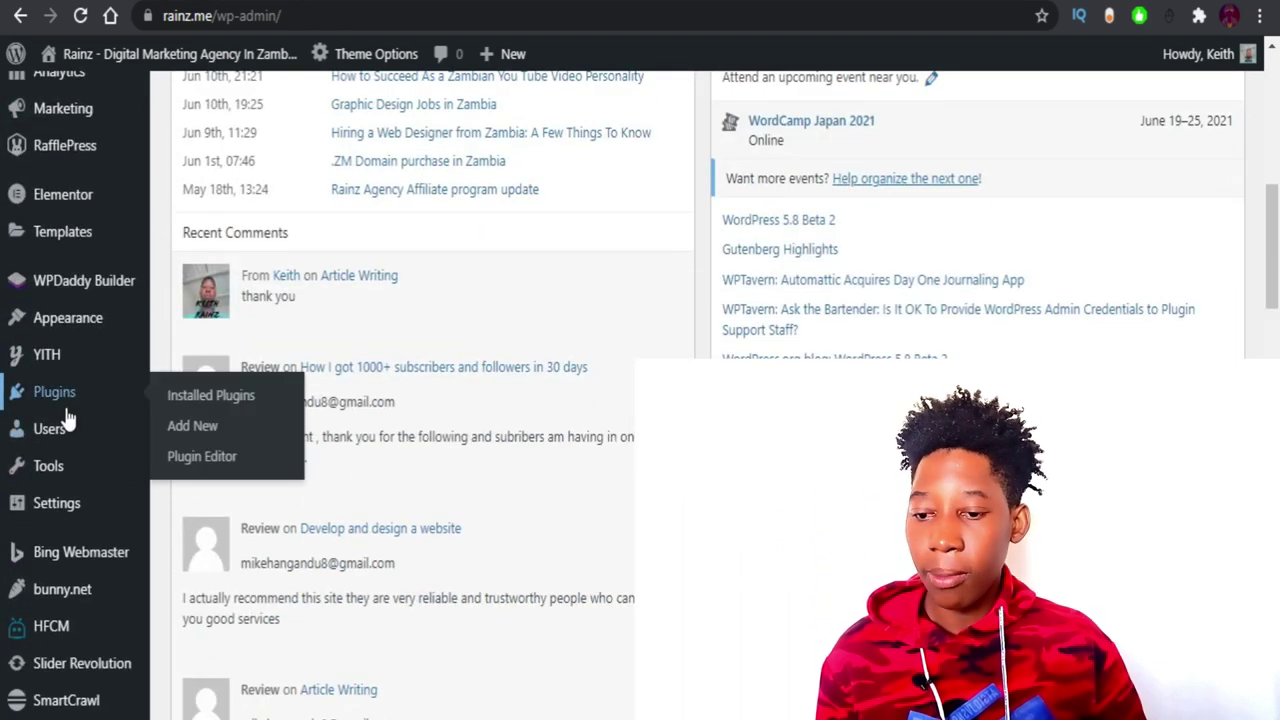
left_click(192, 426)
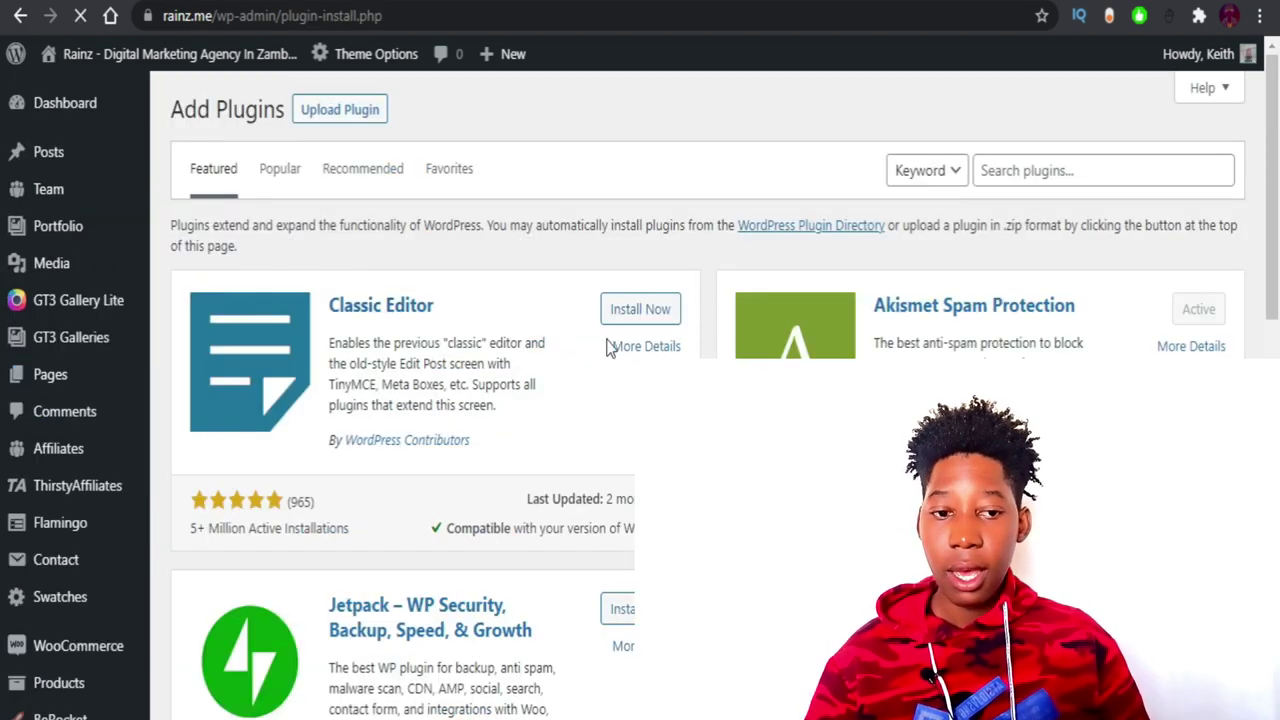
left_click(1045, 166)
type("c")
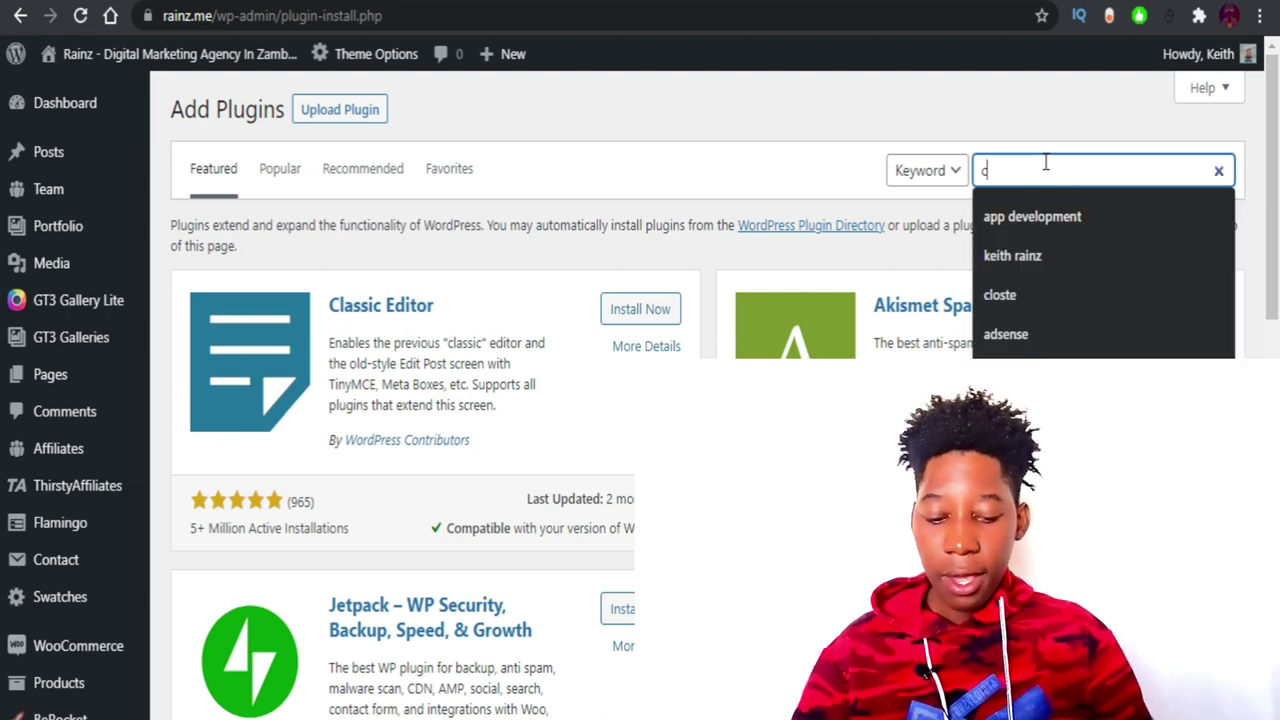
type("onvey")
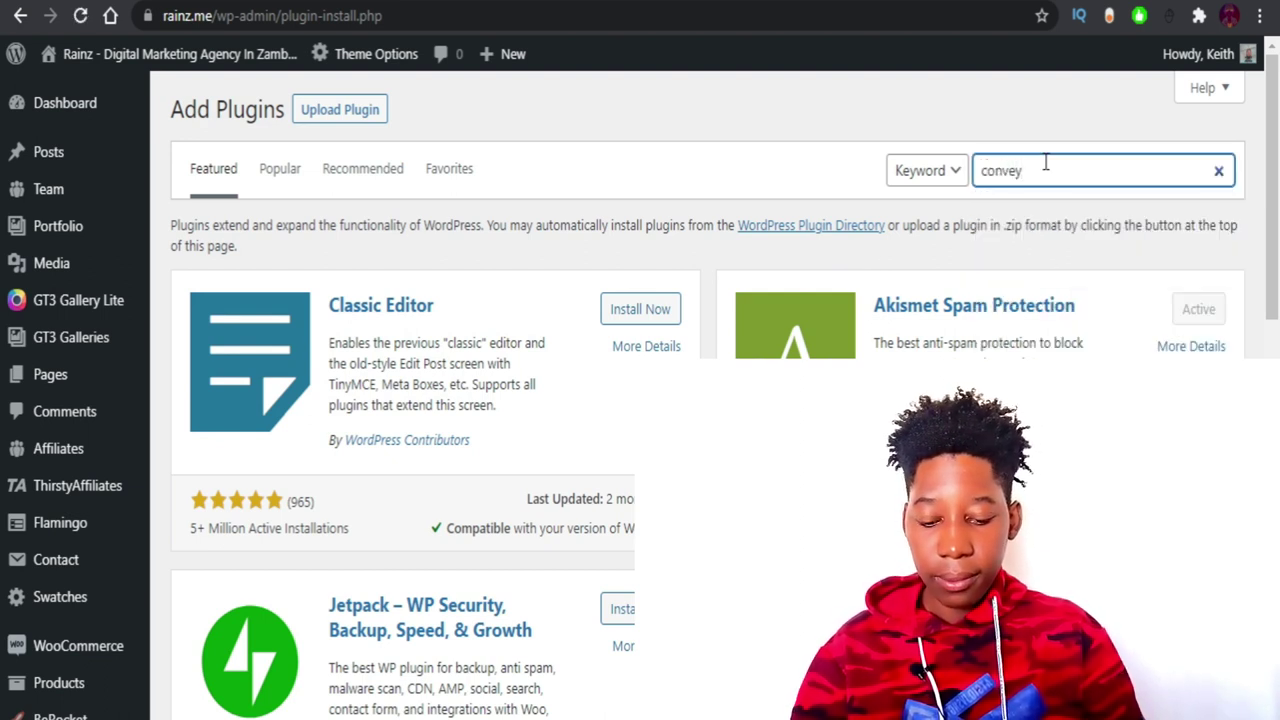
type(" this")
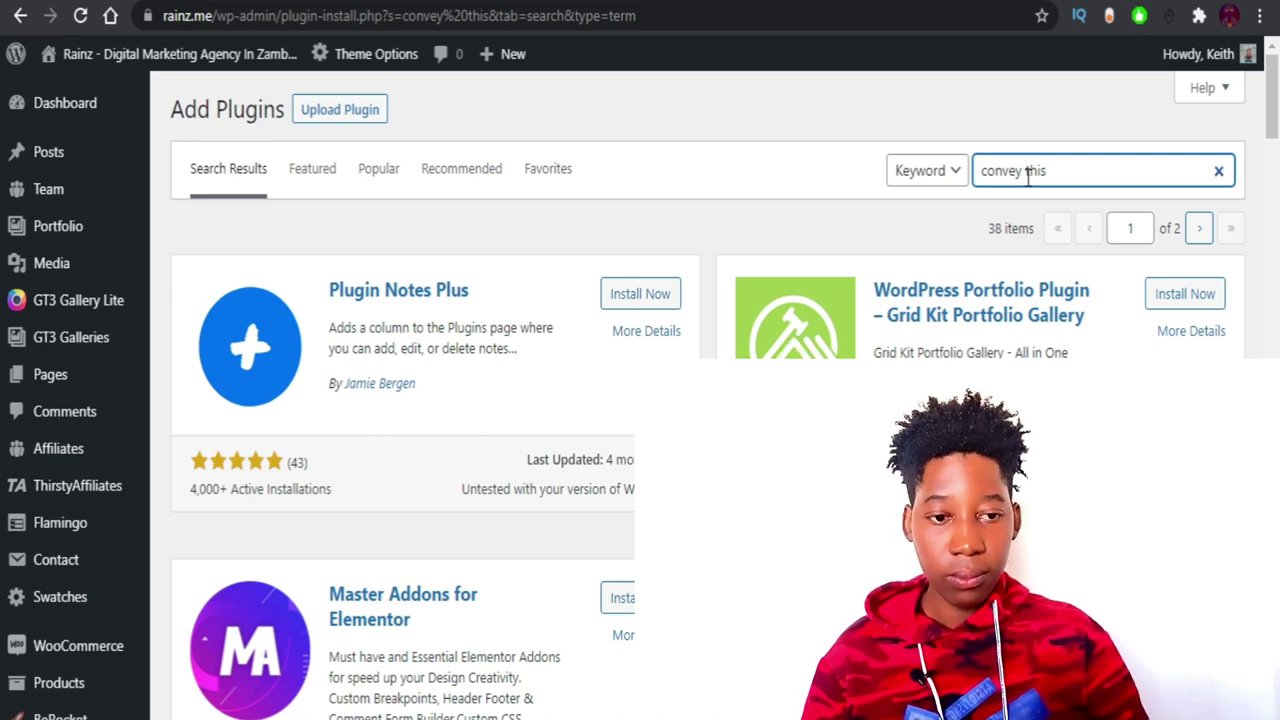
left_click(1027, 176)
key("BackSpace")
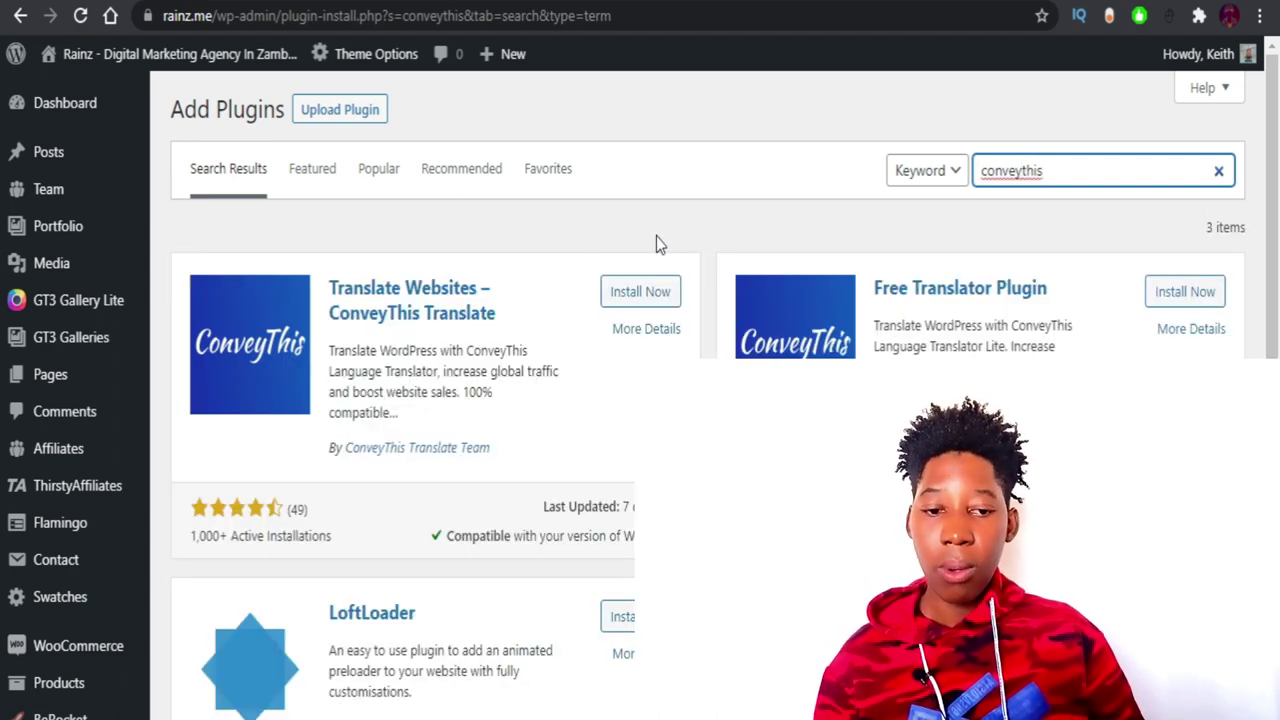
Step: Install and activate the Translate Websites – ConveyThis Translate plugin and open its configuration page
left_click(624, 291)
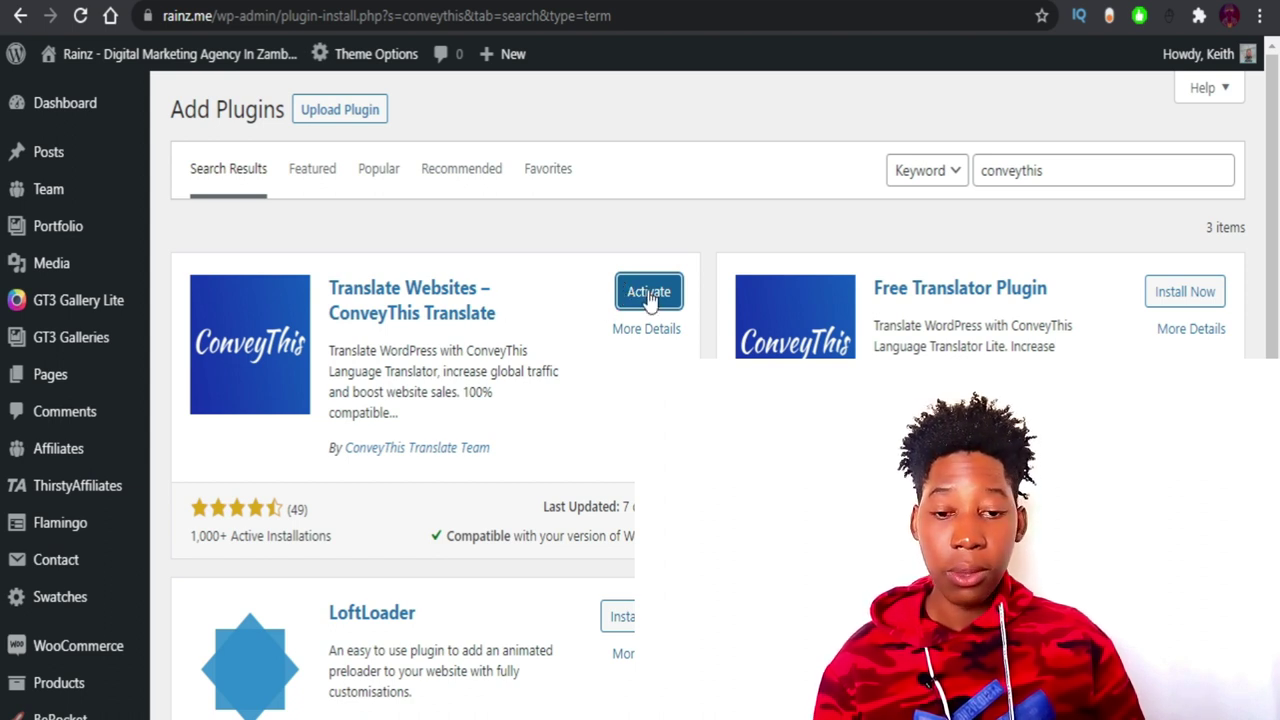
left_click(649, 292)
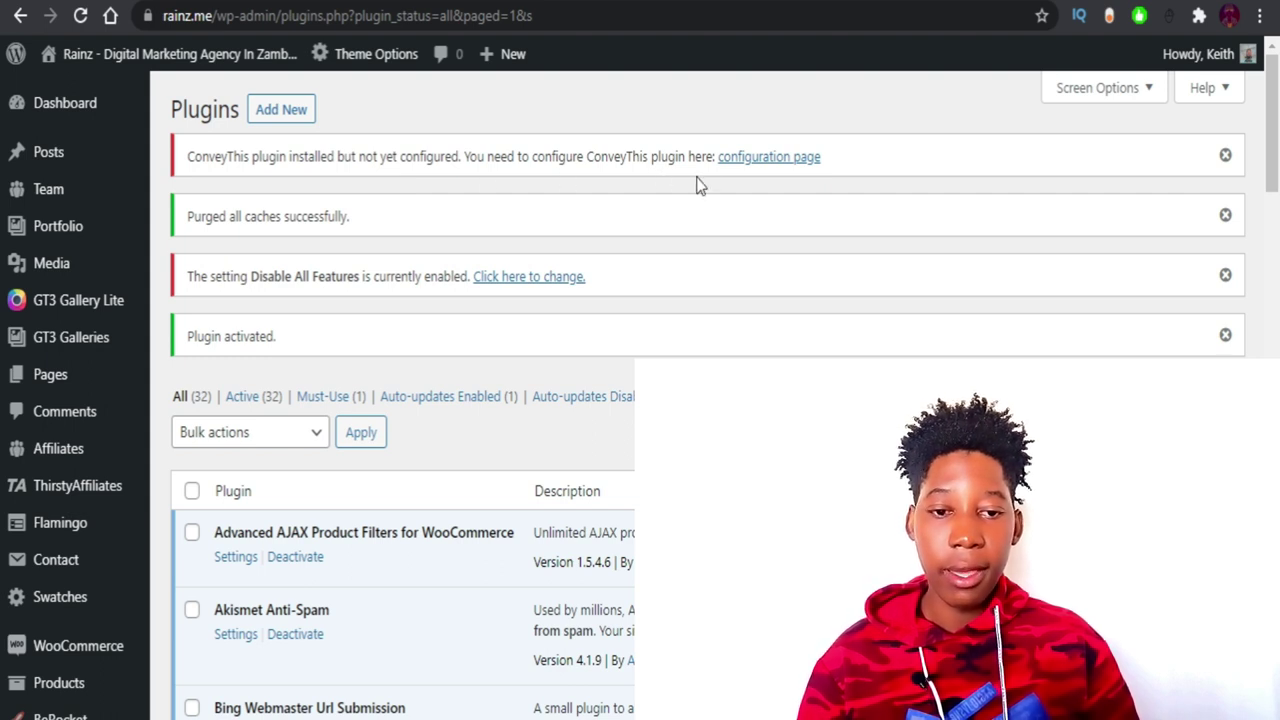
left_click(770, 164)
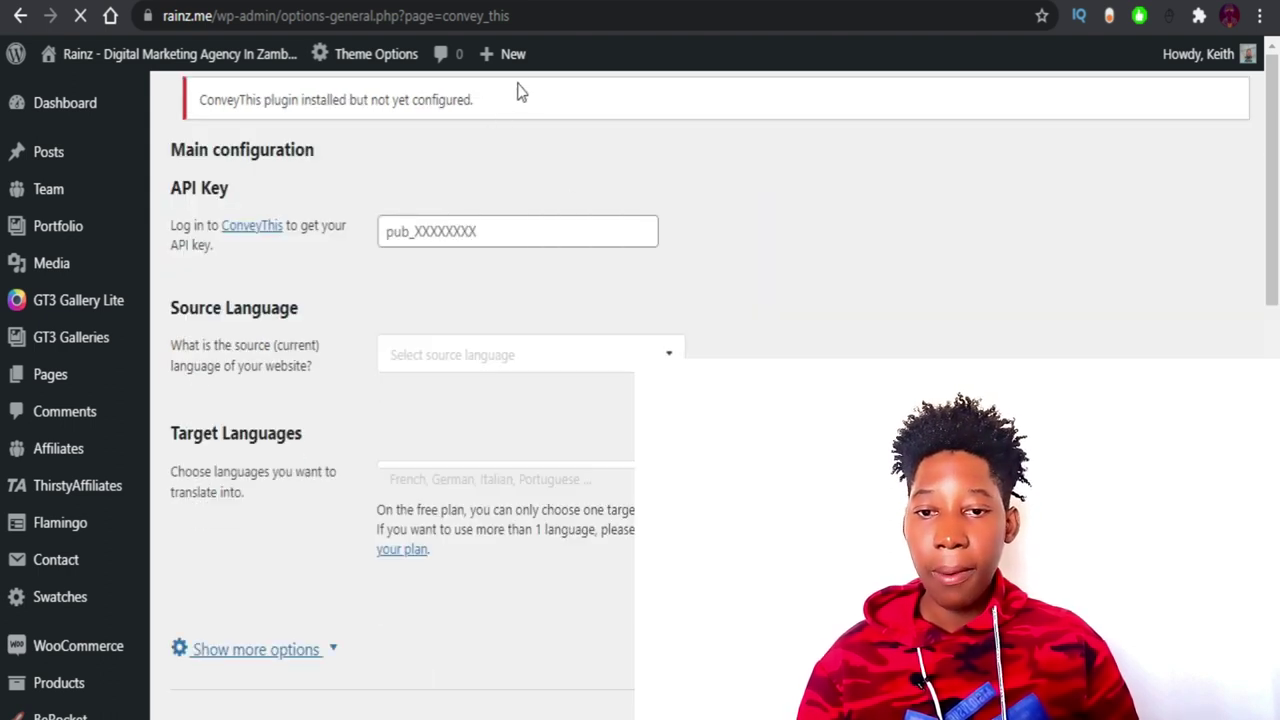
Step: Paste the copied API key into the API Key field of the ConveyThis main configuration
left_click(462, 228)
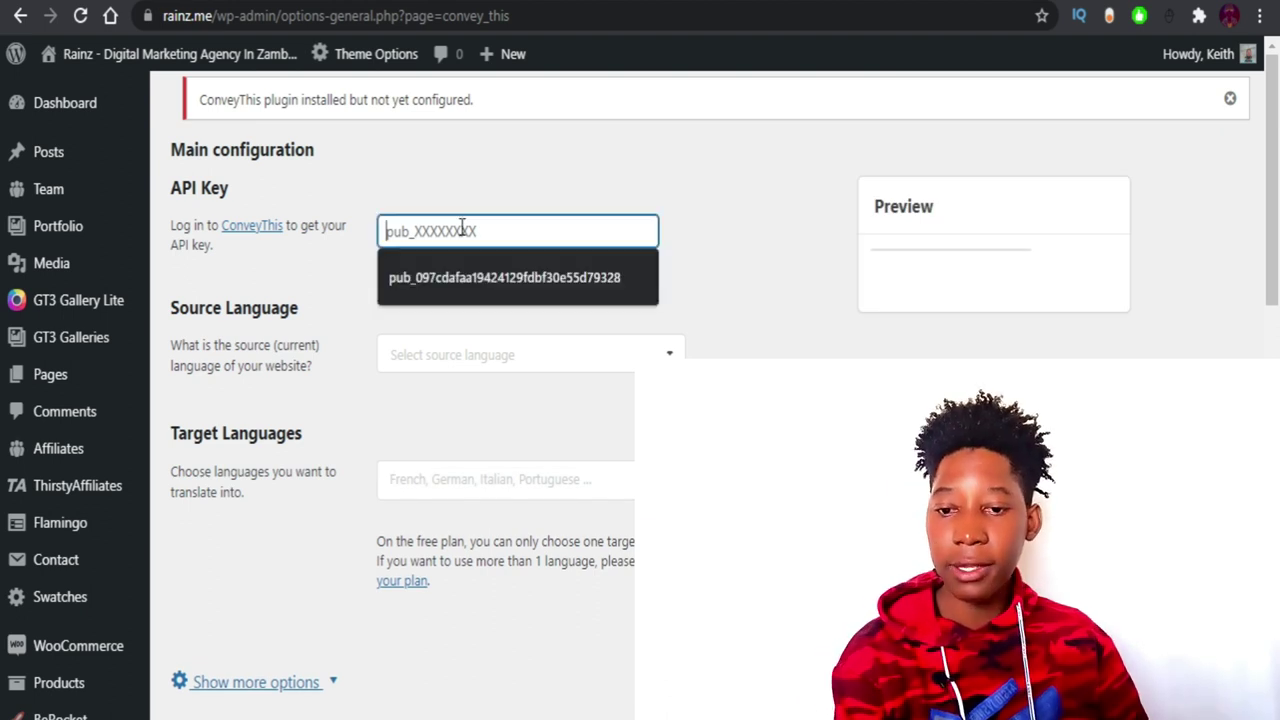
right_click(462, 230)
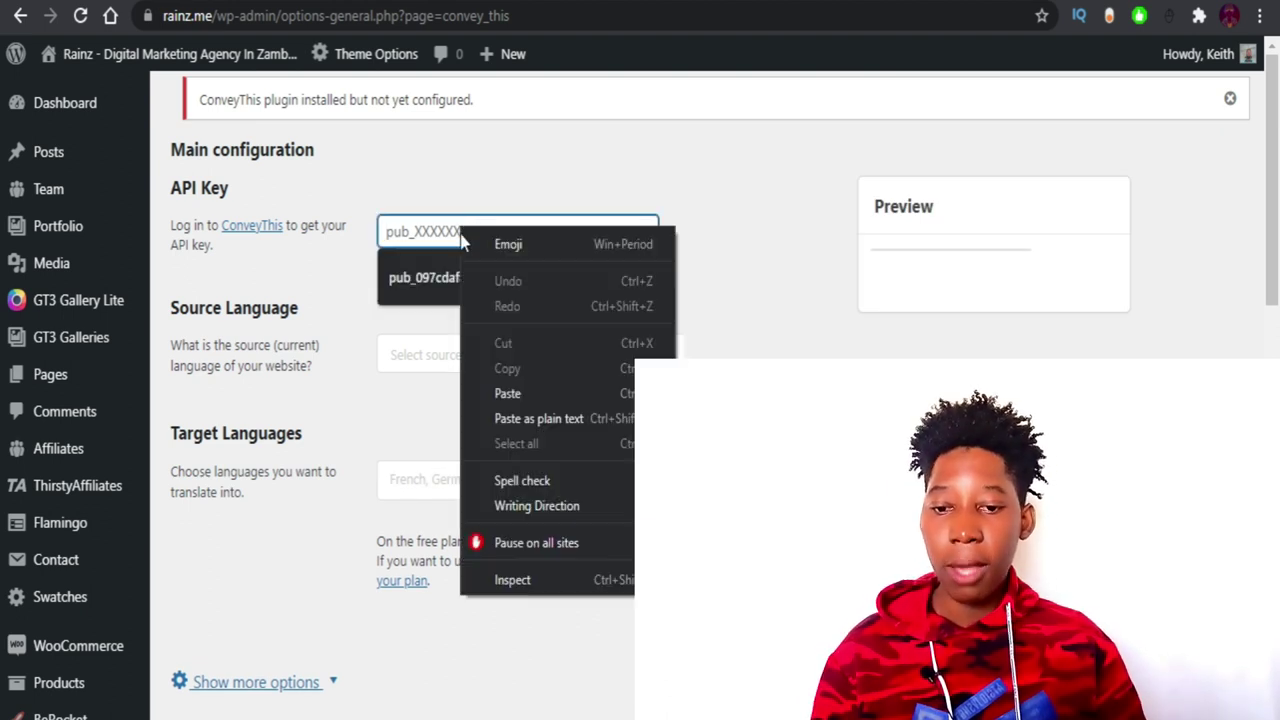
left_click(524, 391)
left_click(713, 297)
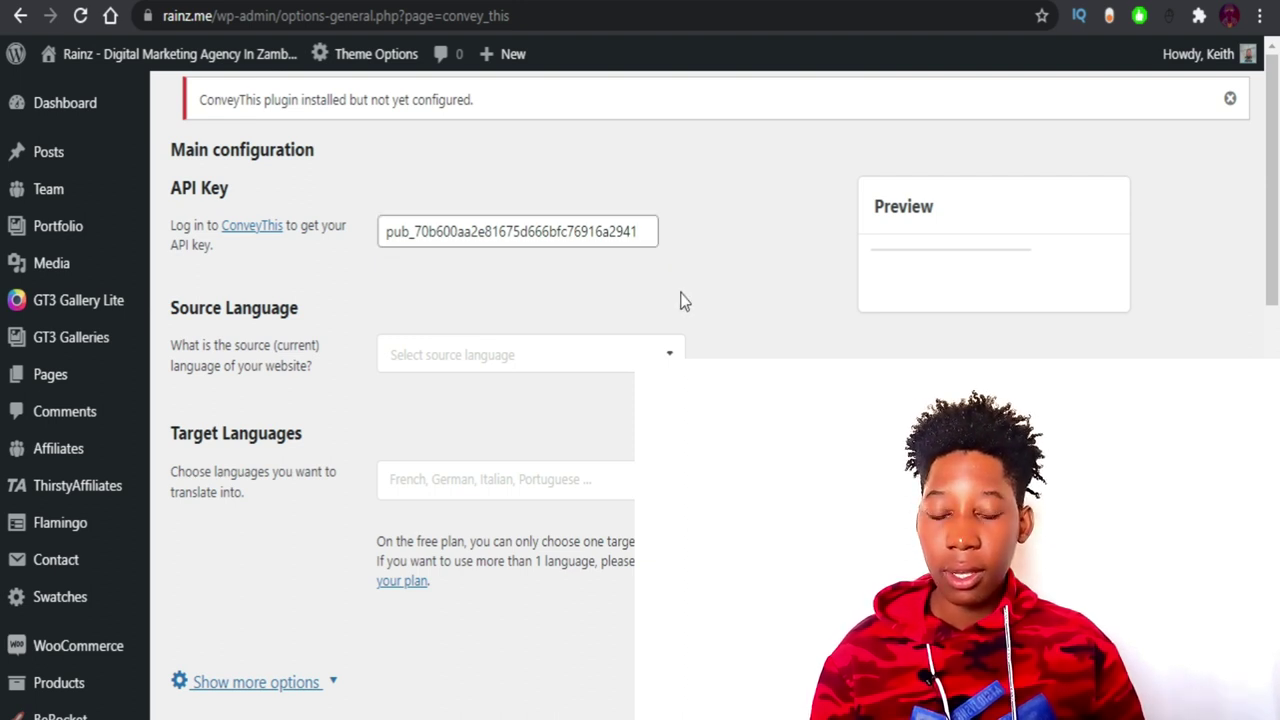
Step: Set the source language of the website to English in the ConveyThis main configuration
left_click(547, 355)
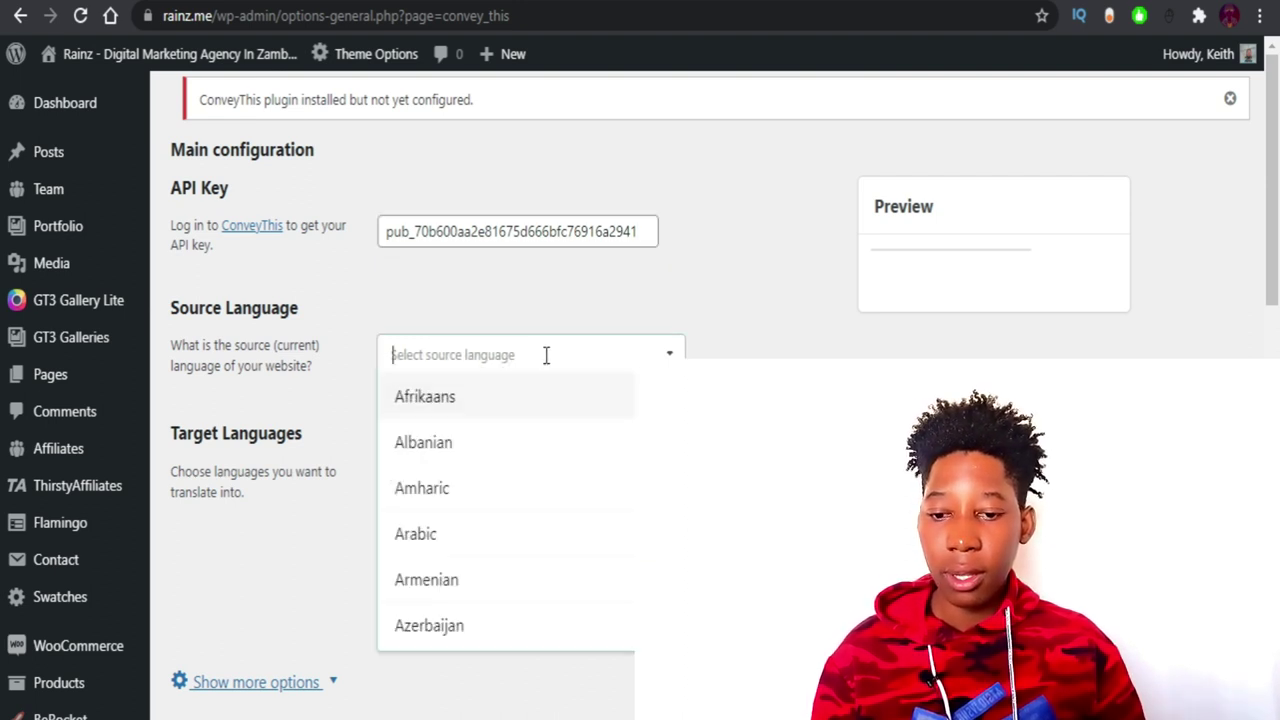
left_click(676, 282)
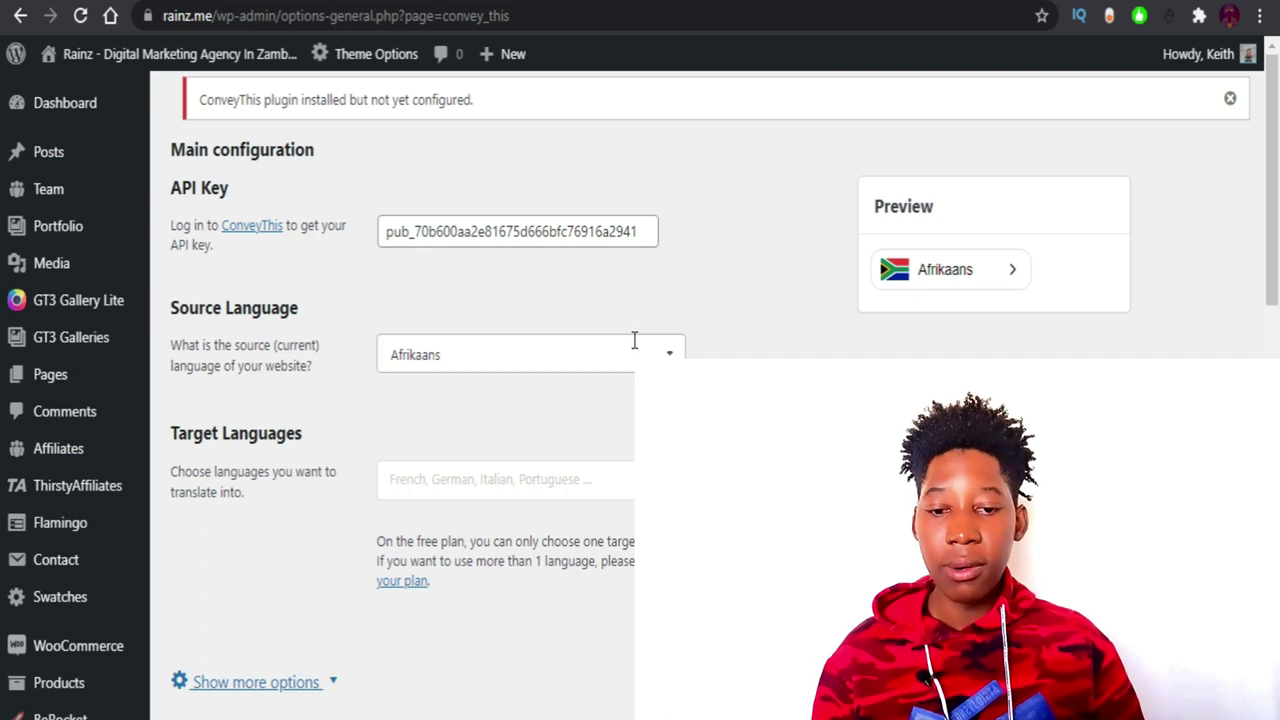
left_click(670, 352)
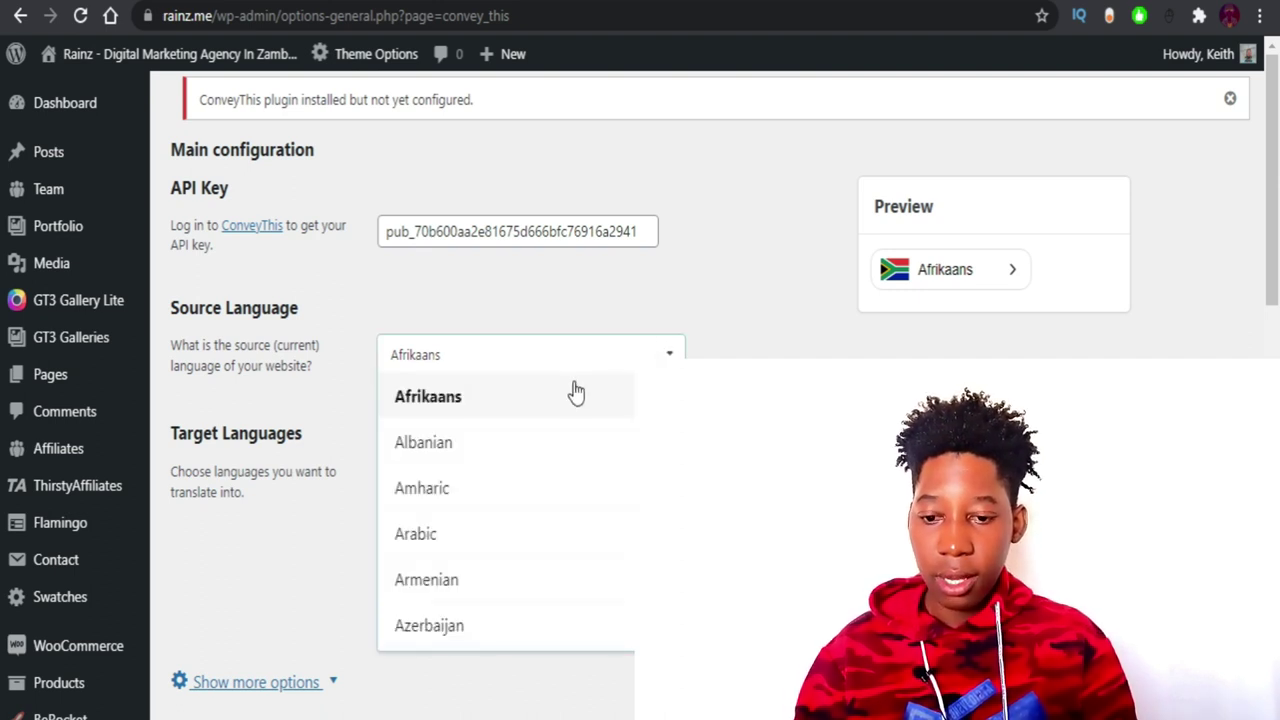
scroll(576, 390, "down", 6)
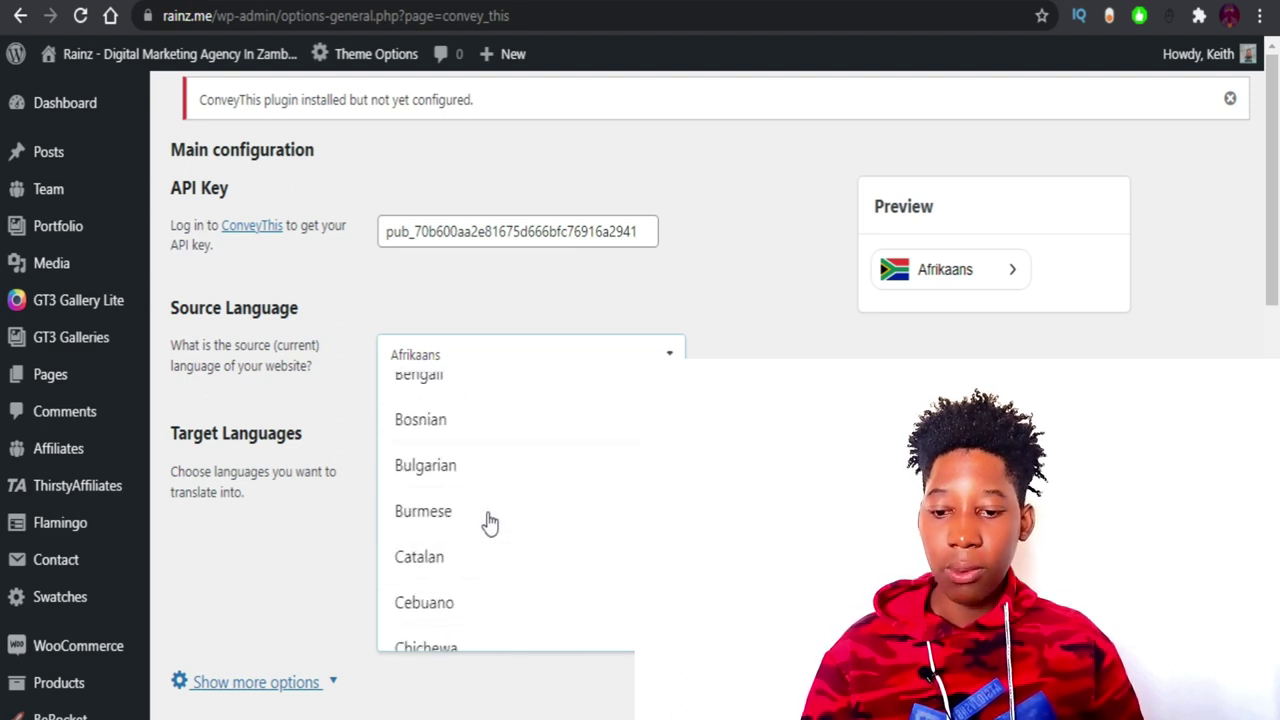
scroll(480, 525, "down", 5)
scroll(471, 534, "up", 2)
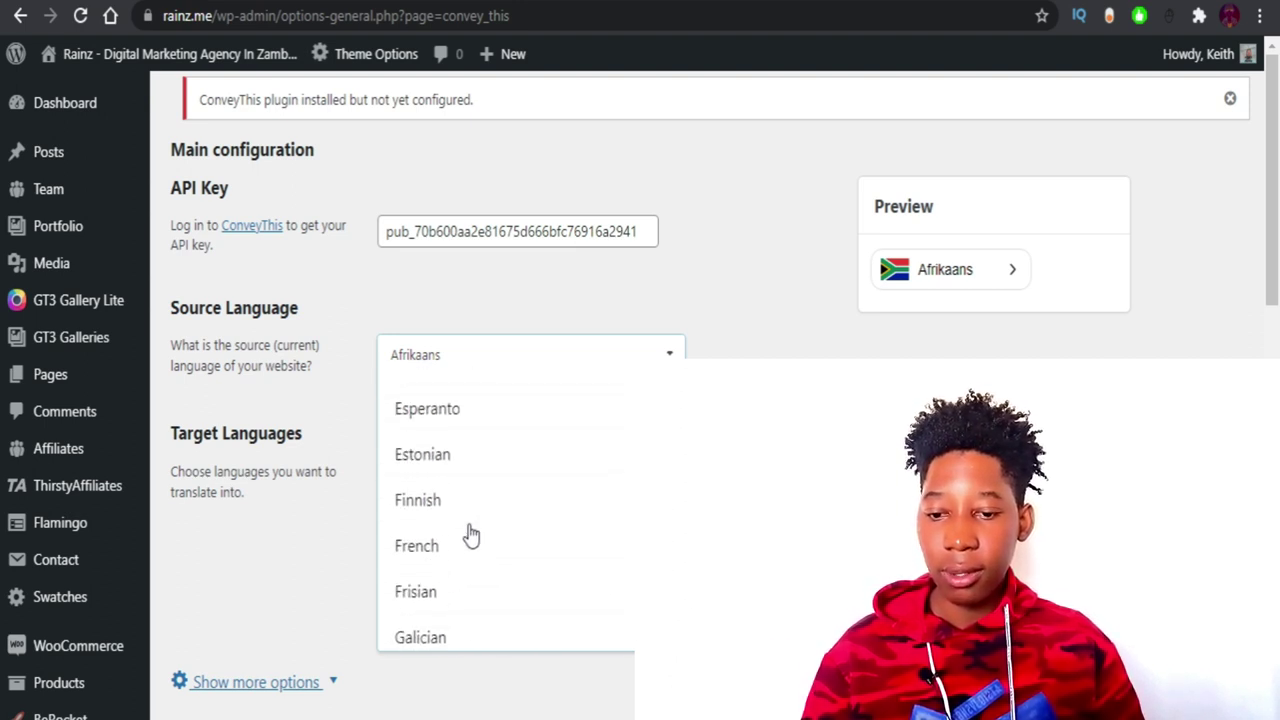
left_click(405, 476)
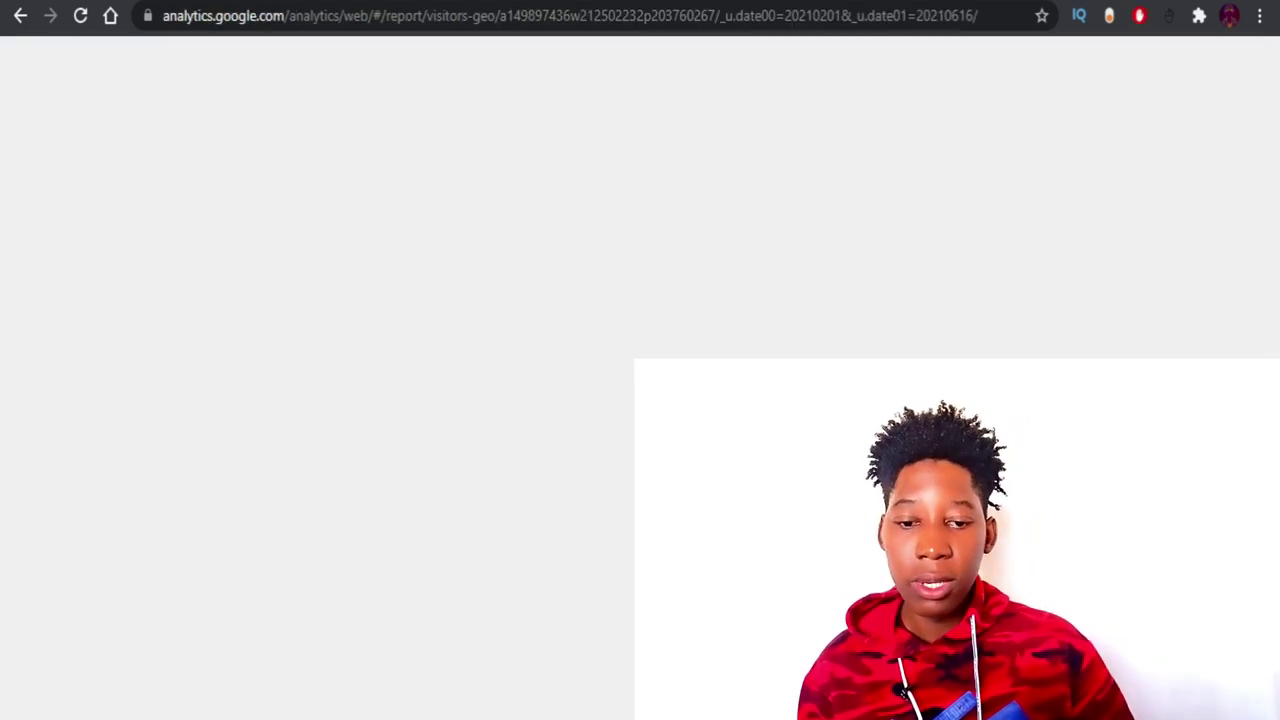
Step: Check the visitor countries in the Google Analytics location report and add Chichewa as a target language in the ConveyThis configuration
scroll(480, 390, "down", 1)
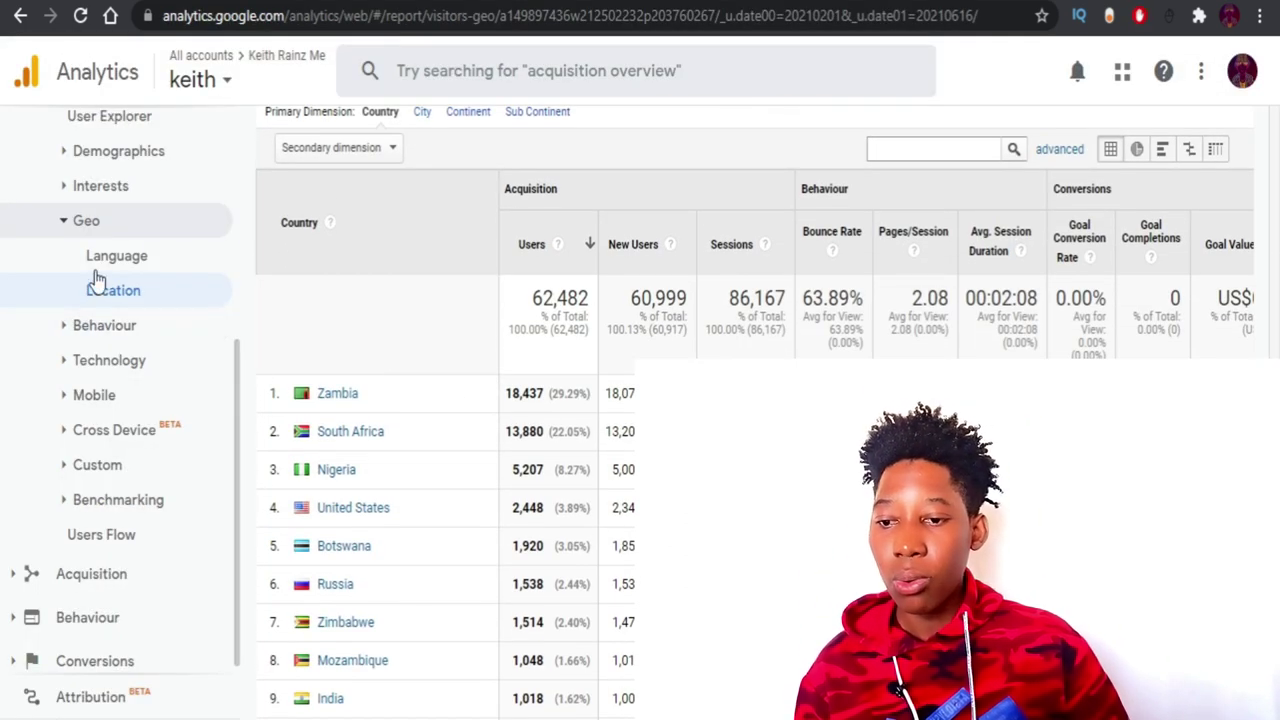
scroll(97, 215, "up", 2)
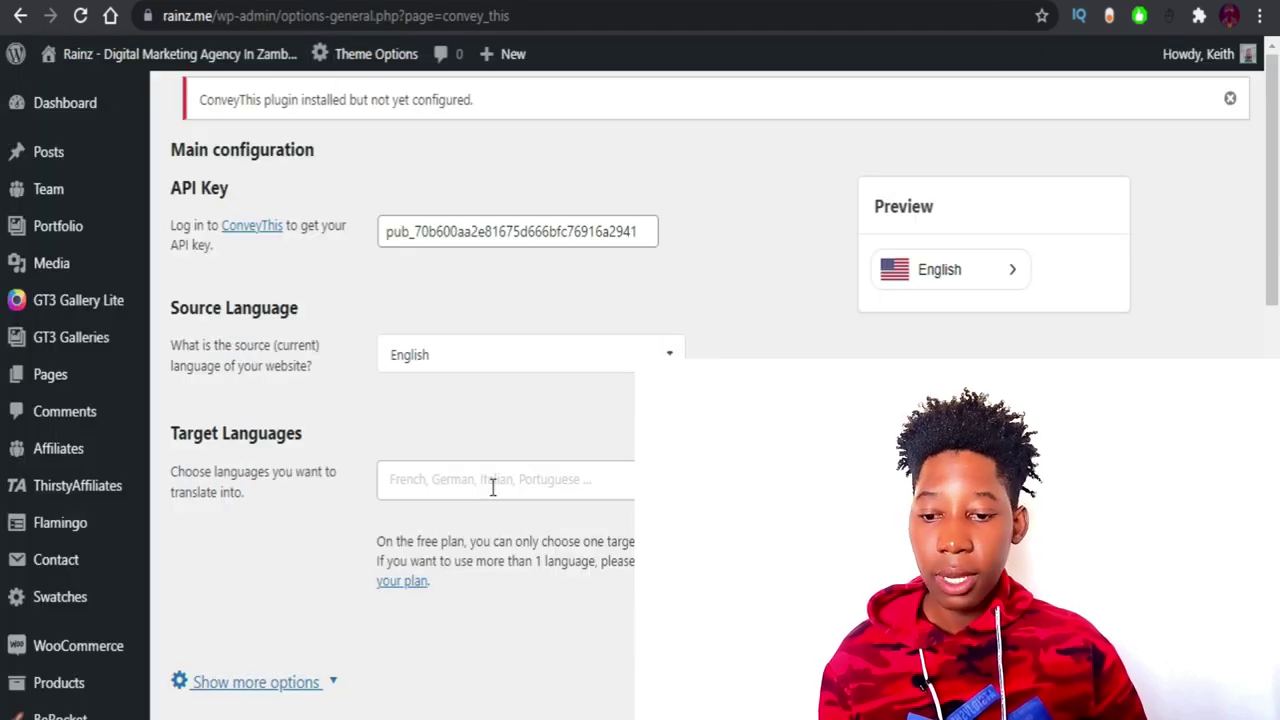
left_click(481, 498)
type("chic")
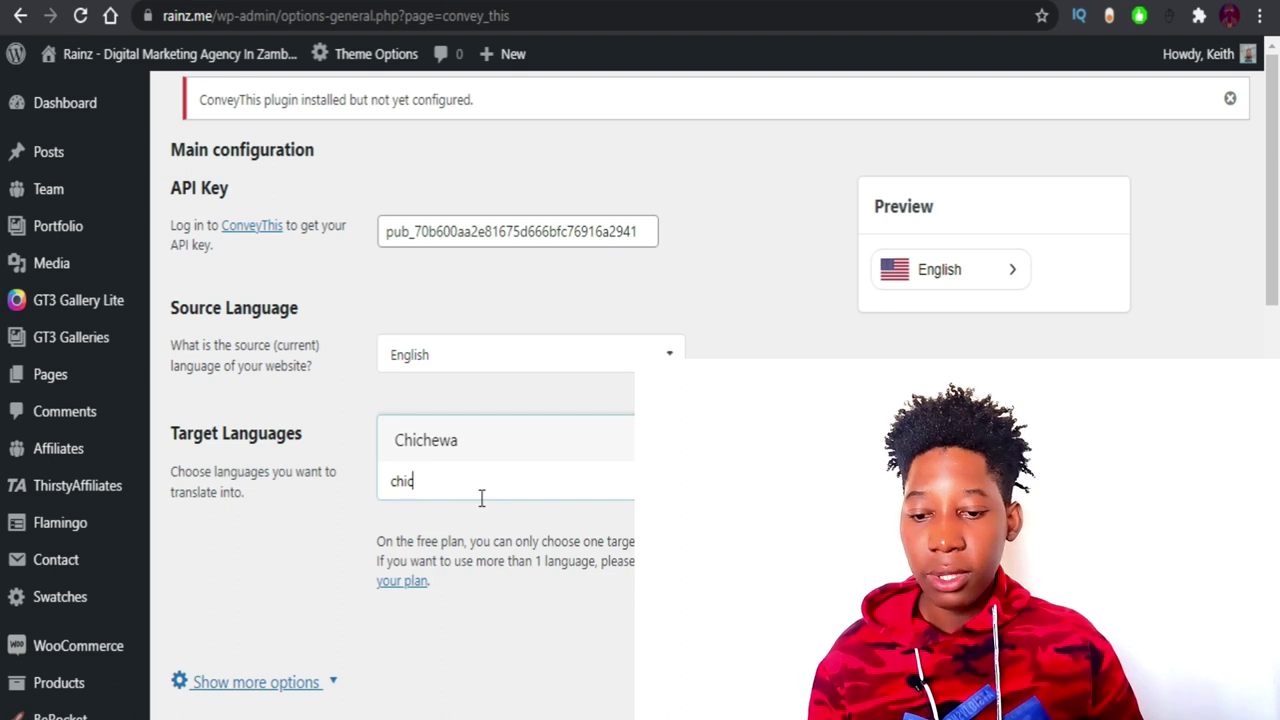
left_click(466, 447)
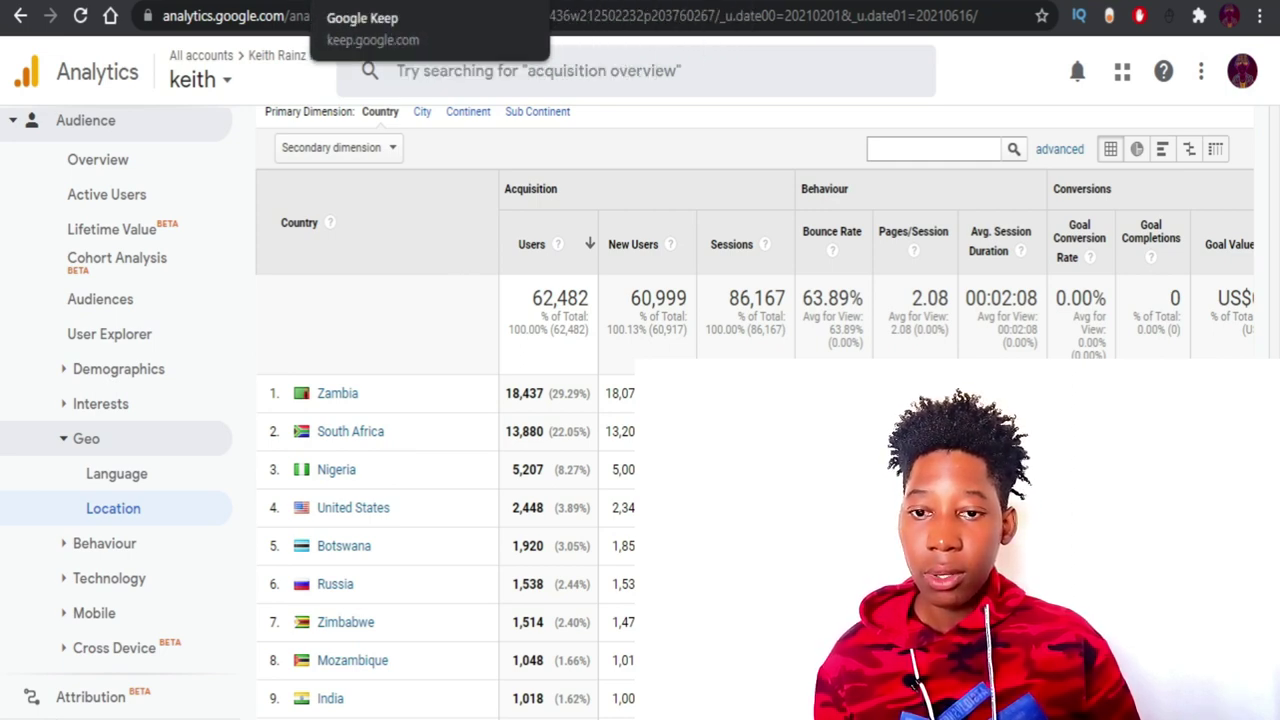
Step: Add Zulu and Hausa to the target languages in the ConveyThis configuration, consulting Google Analytics for visitor countries
left_click(700, 4)
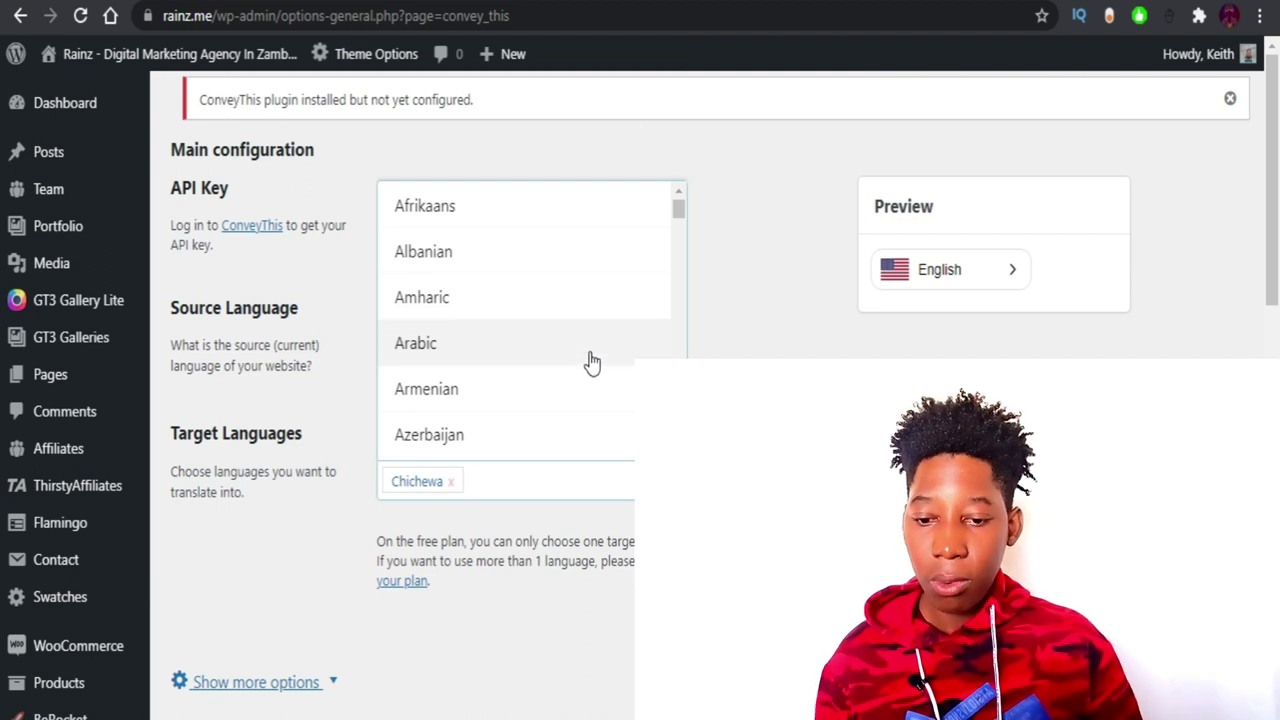
type("zu")
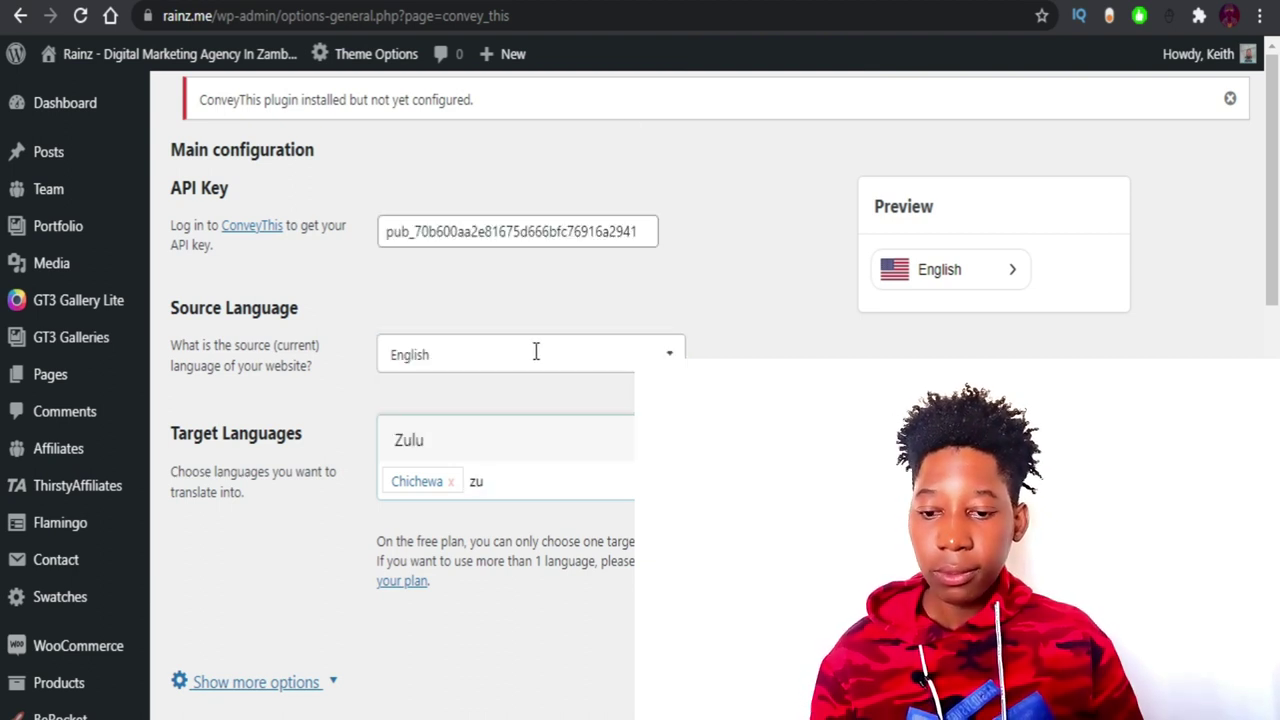
left_click(433, 443)
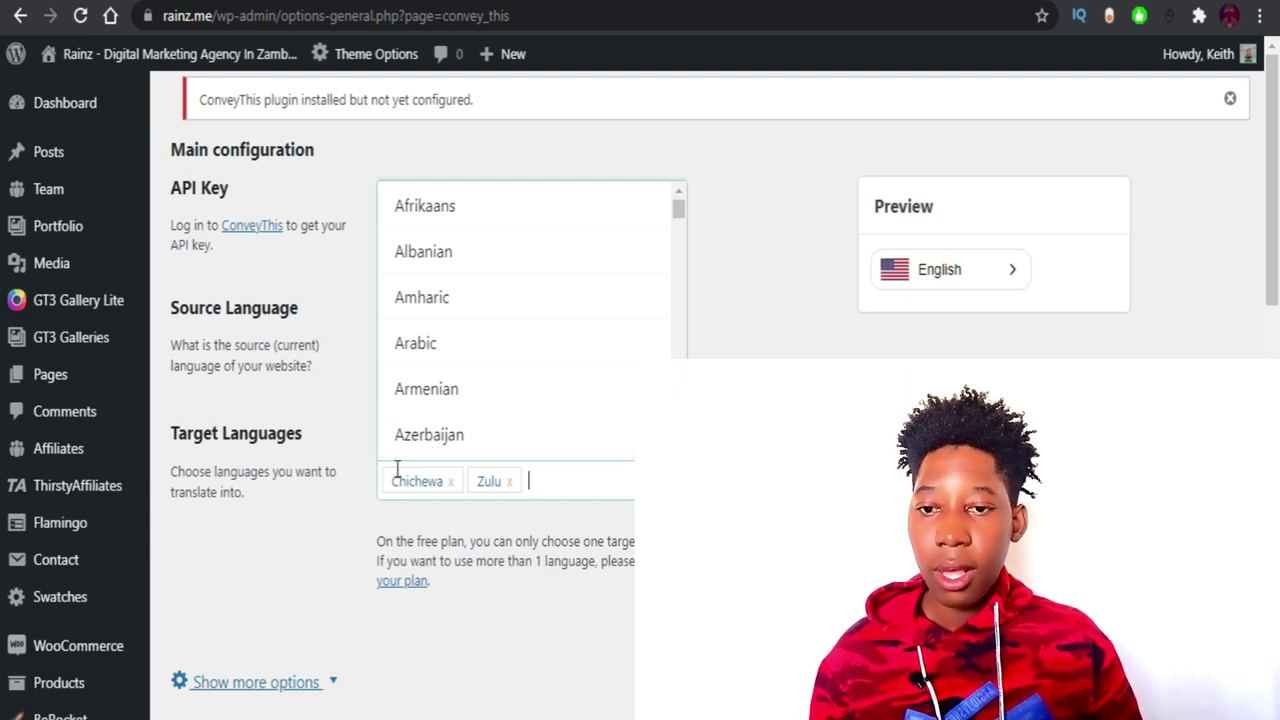
left_click(272, 2)
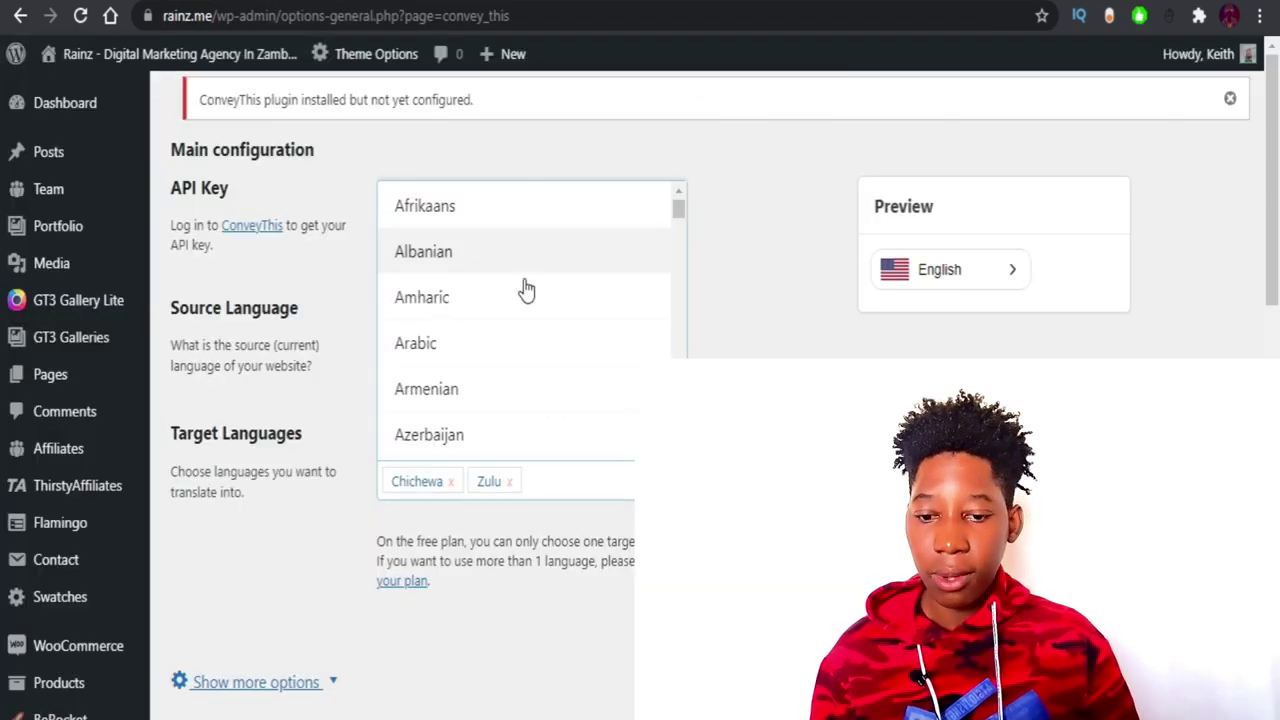
type("ha")
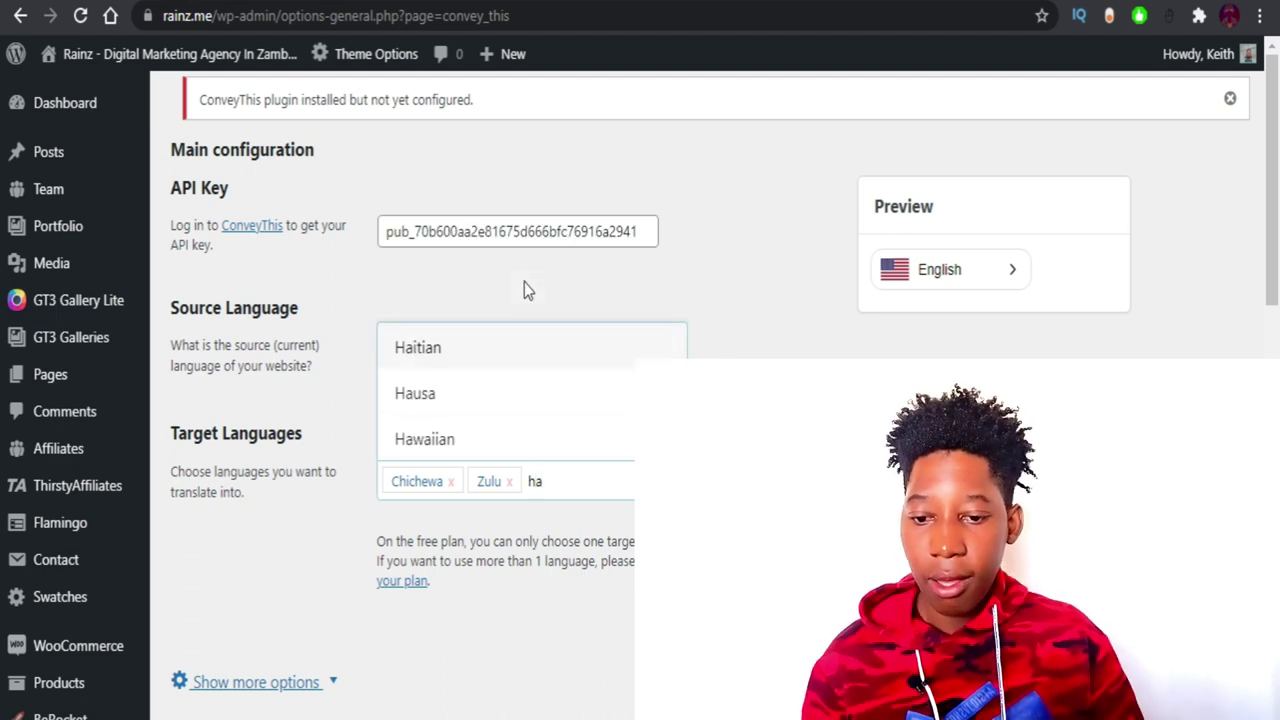
left_click(428, 397)
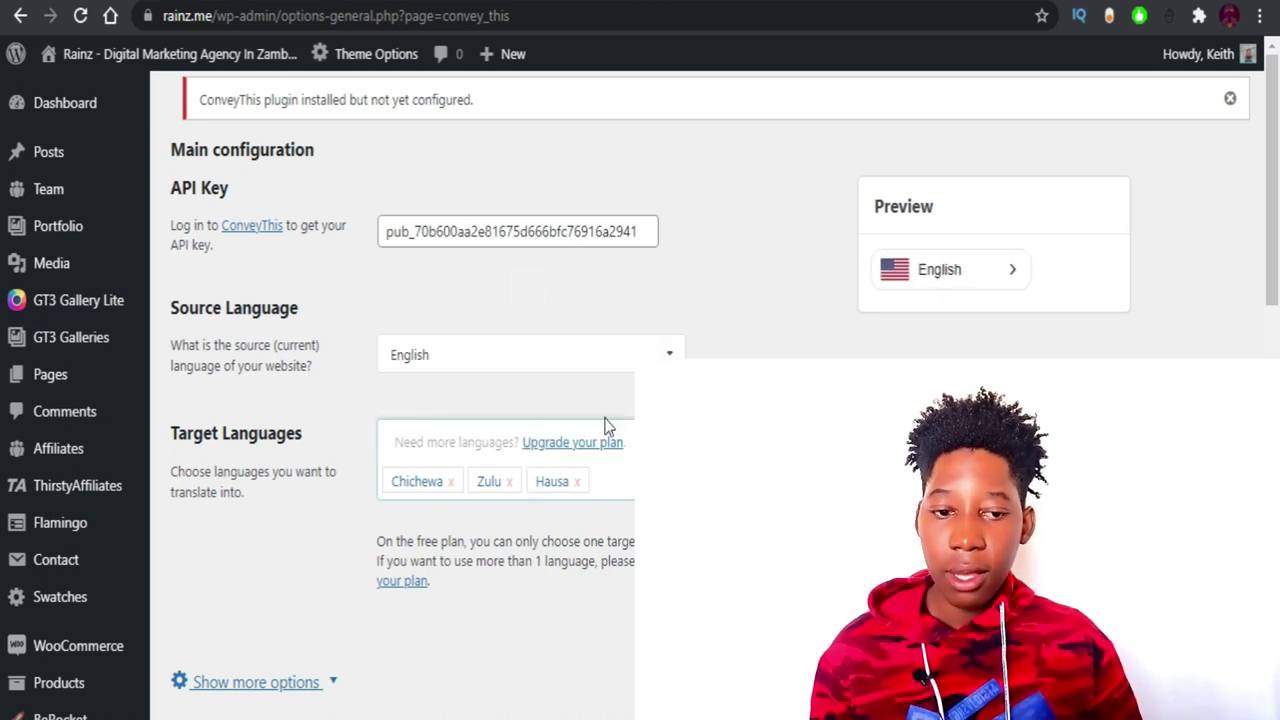
Step: Save the ConveyThis configuration with its source and target languages
scroll(380, 470, "down", 2)
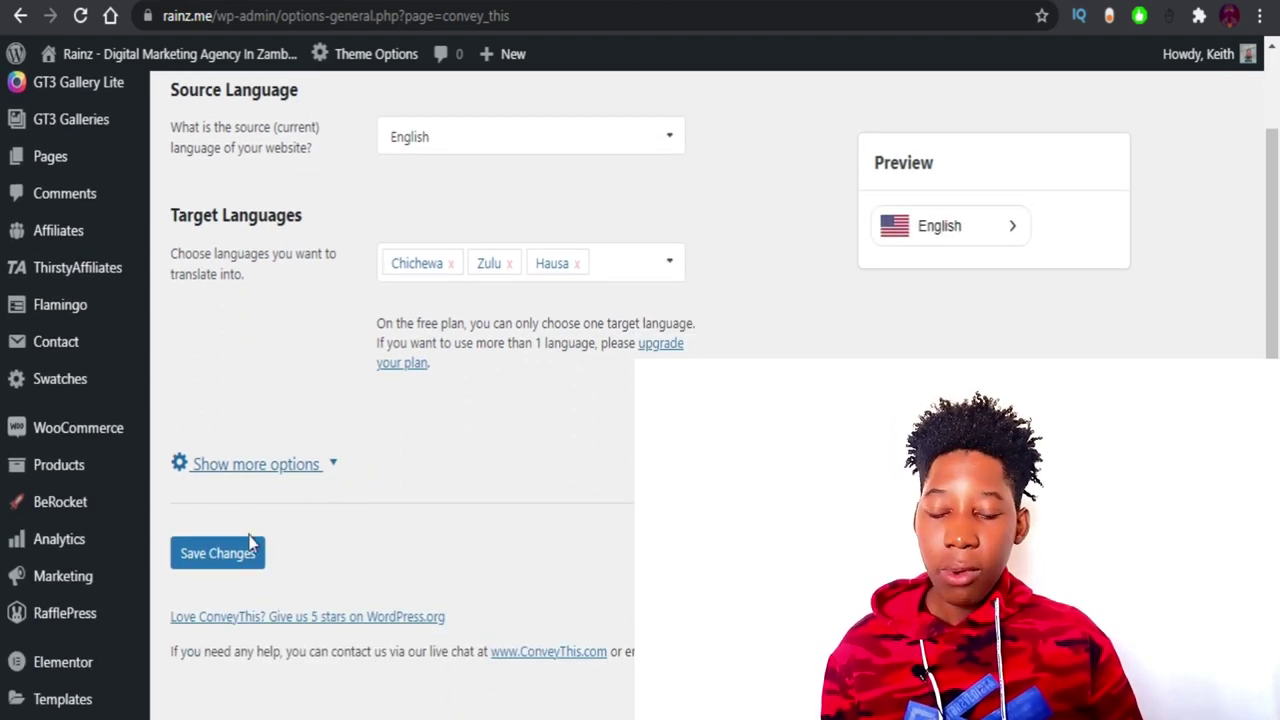
left_click(229, 566)
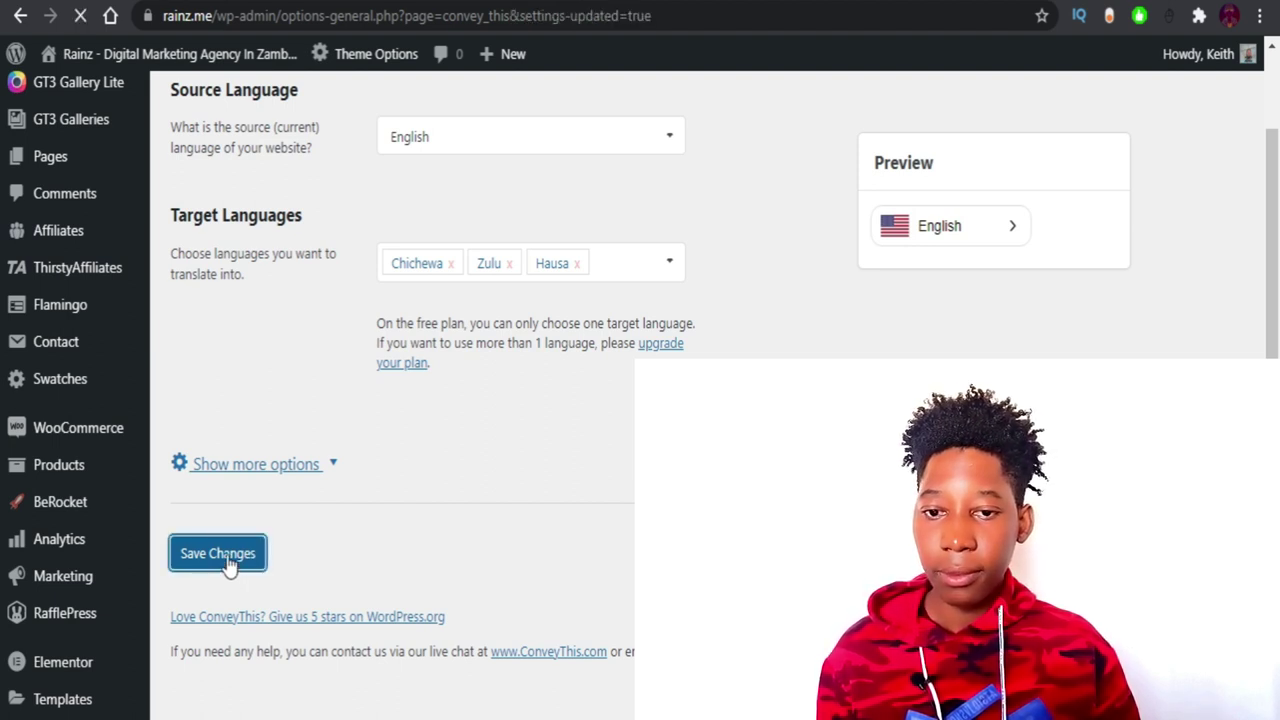
scroll(415, 293, "down", 1)
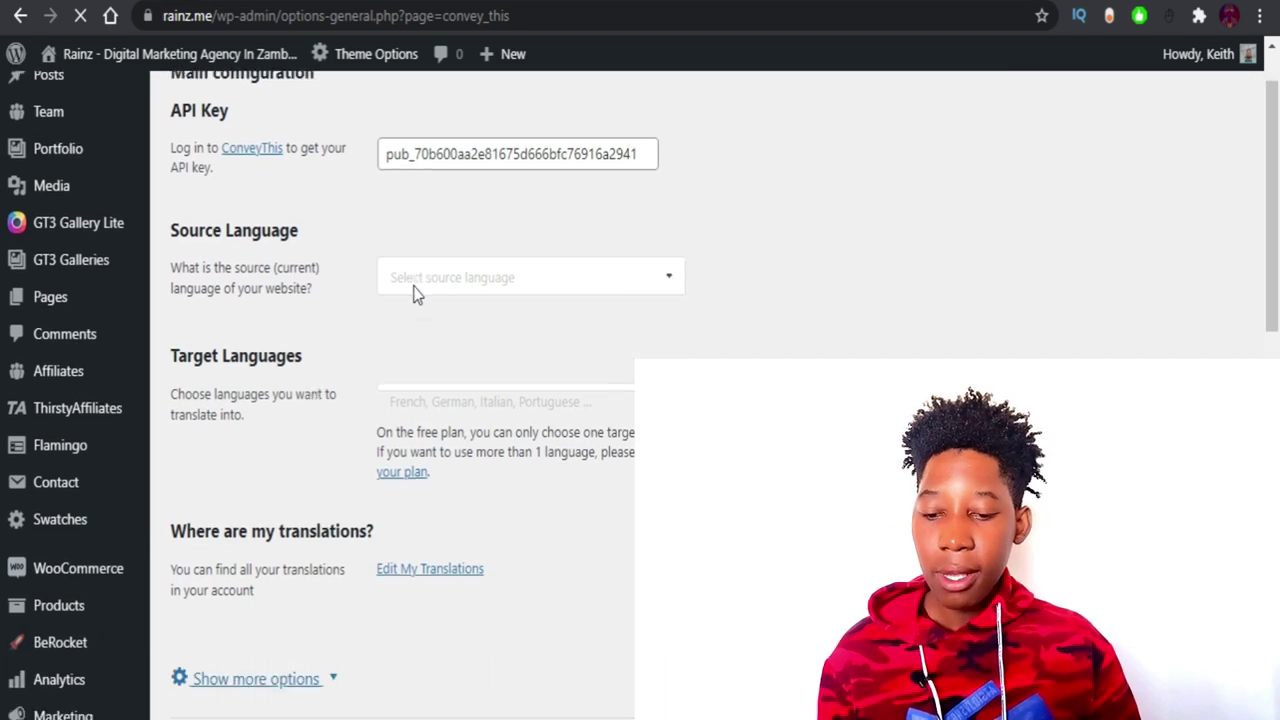
Step: Go through Steps 4 and 5 of the ConveyThis WordPress setup guide and complete the setup
scroll(415, 293, "down", 4)
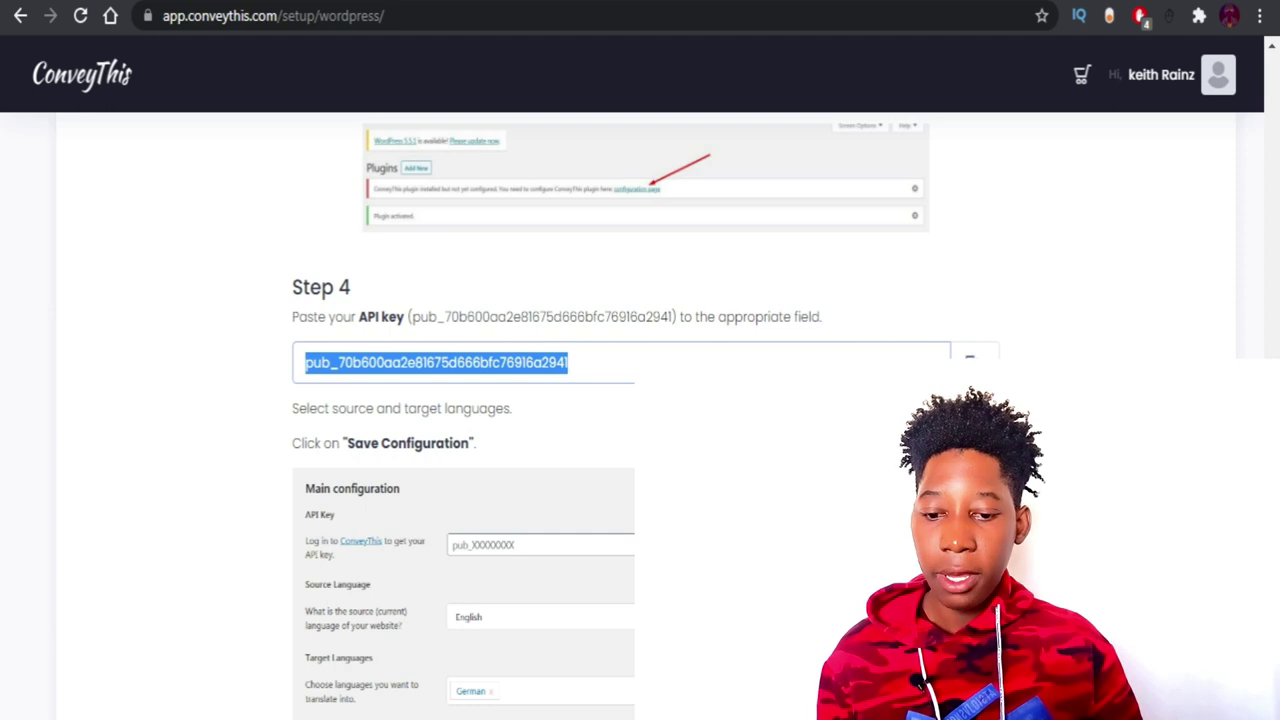
scroll(623, 545, "down", 5)
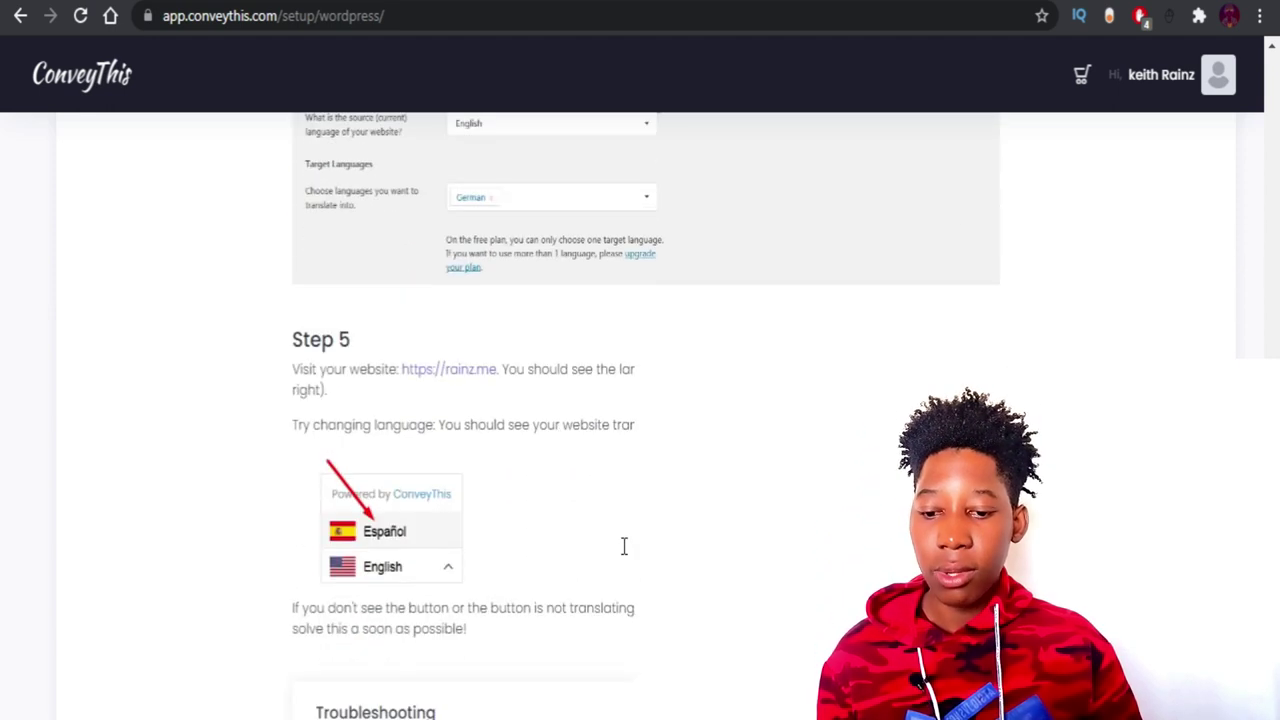
scroll(623, 545, "down", 4)
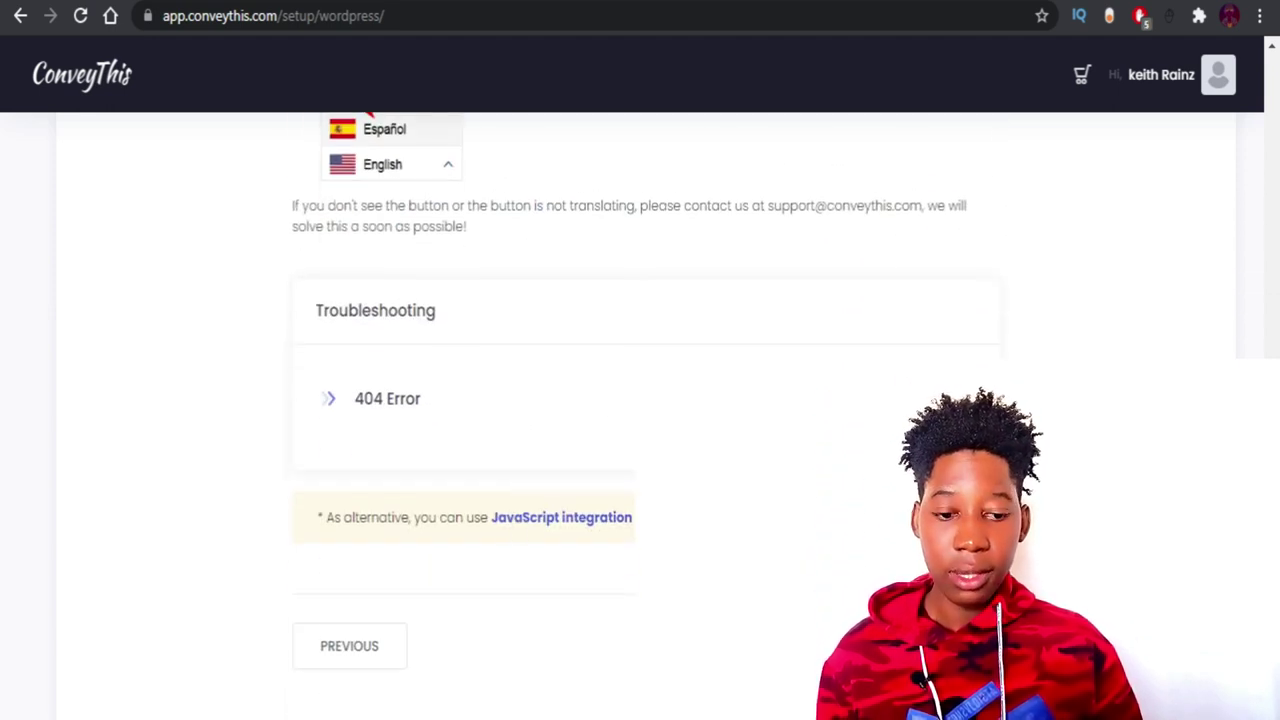
scroll(591, 423, "up", 2)
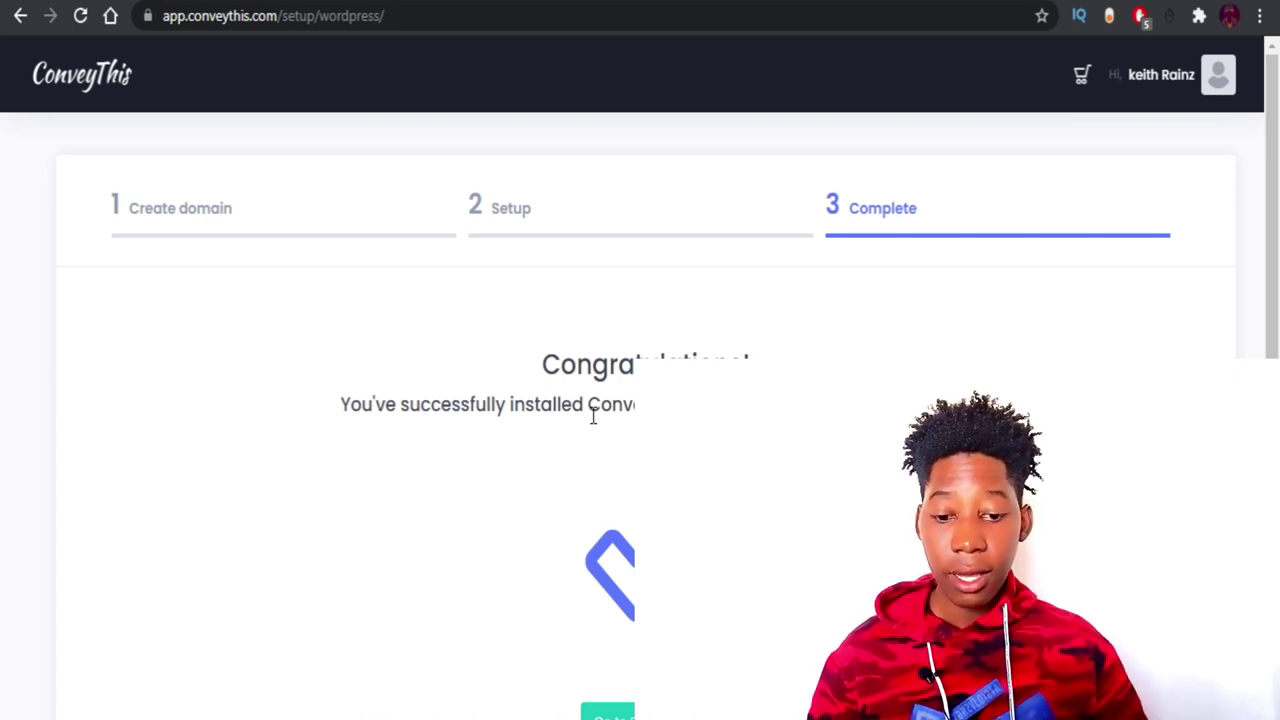
Step: Go to the ConveyThis dashboard and look over the current plan, used words and total languages
scroll(592, 416, "down", 2)
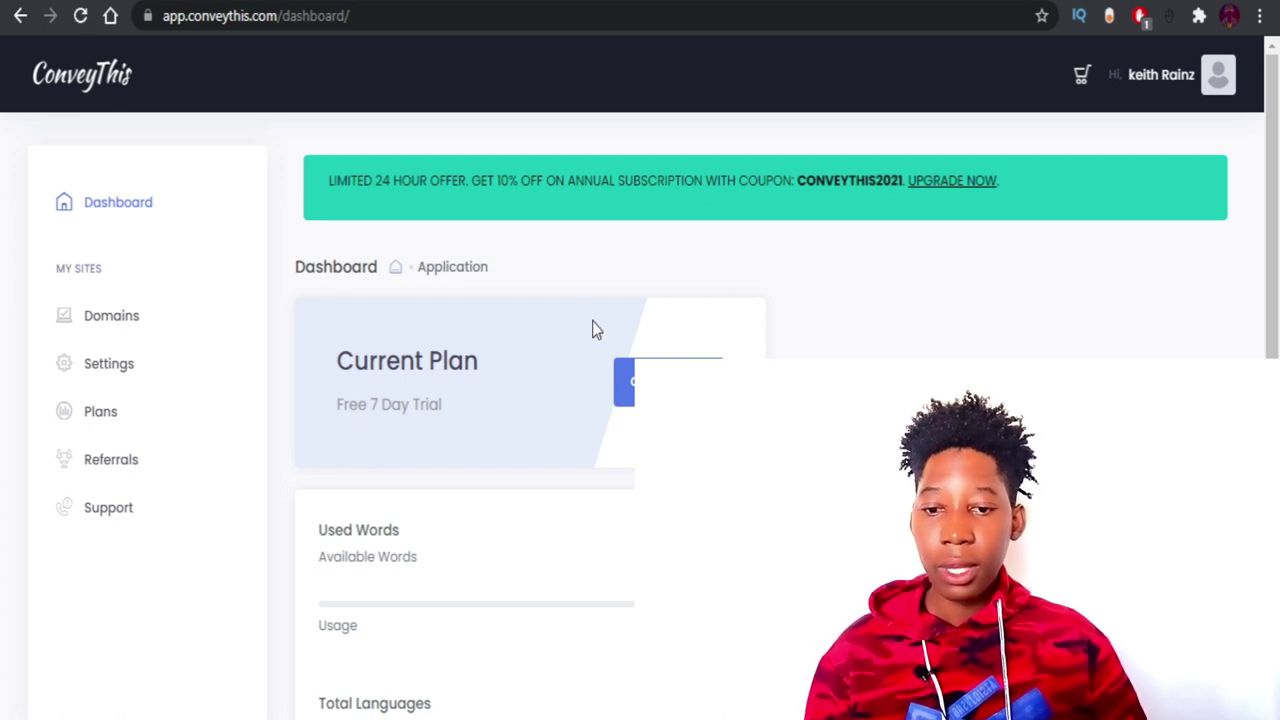
scroll(594, 340, "down", 1)
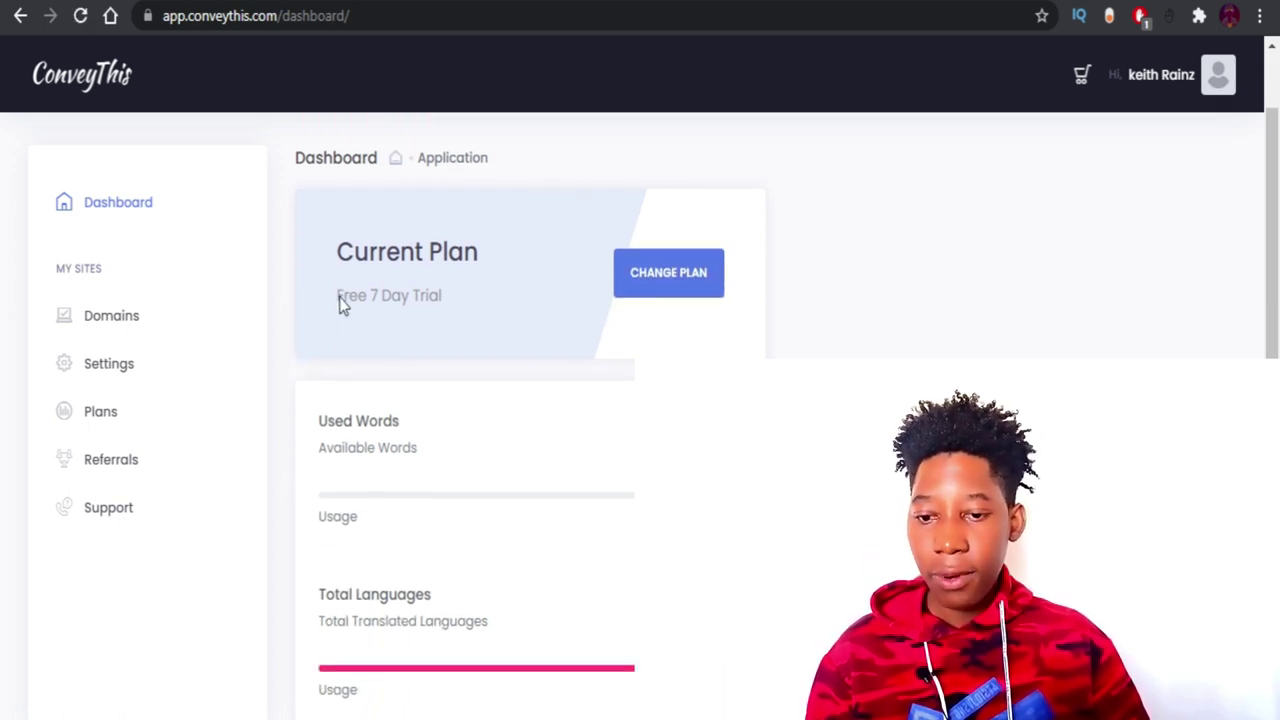
scroll(531, 340, "down", 2)
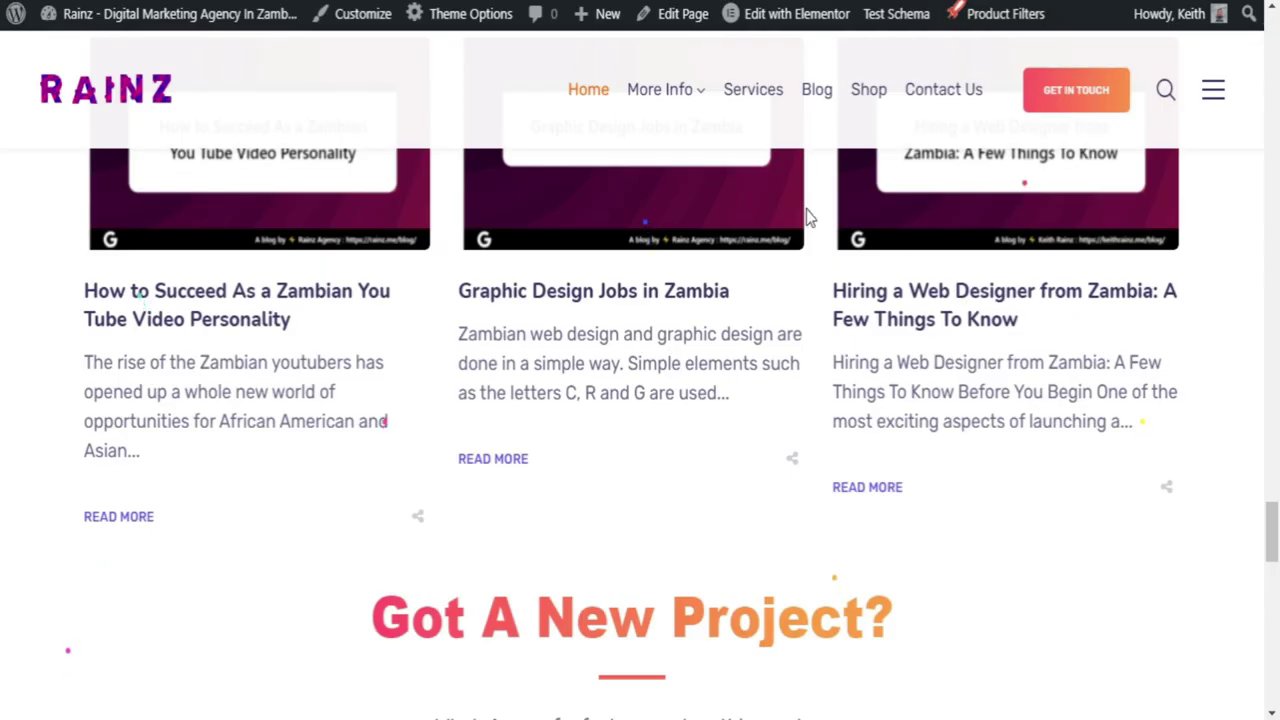
Step: Switch the rainz.me home page to Chichewa with the ConveyThis language switcher and look through the translated content
scroll(806, 209, "up", 2)
scroll(815, 263, "up", 10)
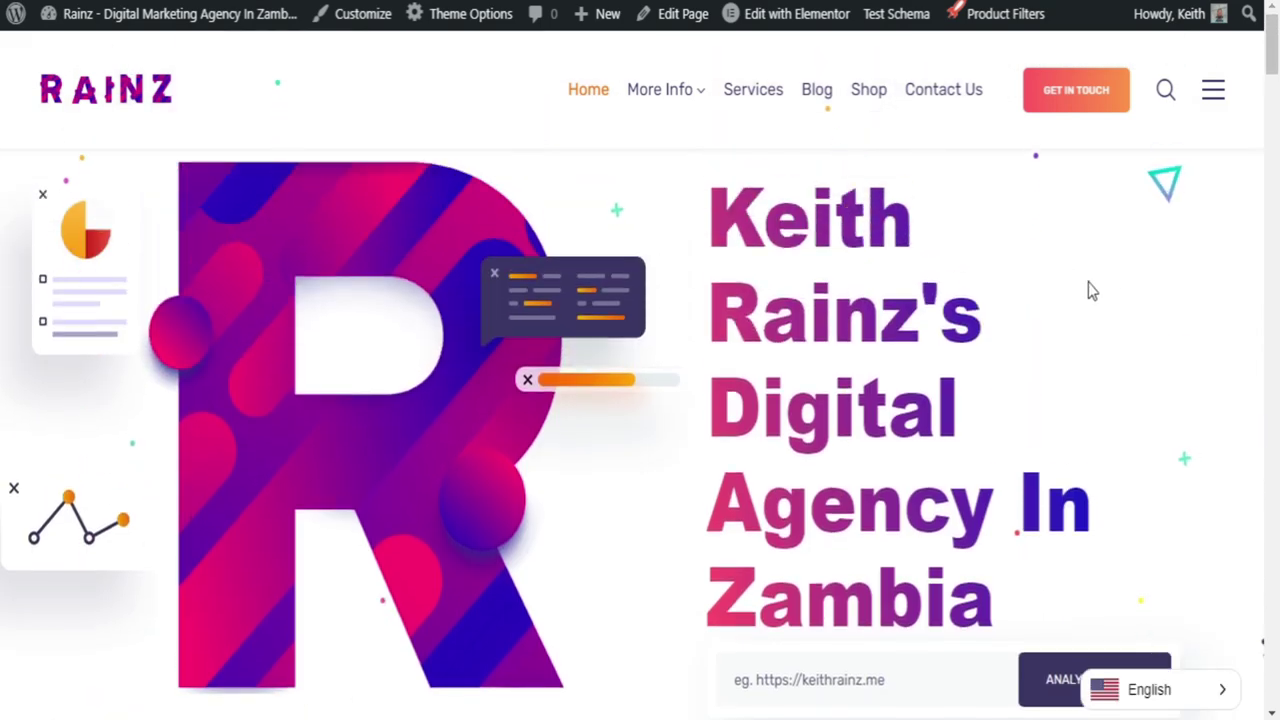
scroll(1086, 325, "down", 7)
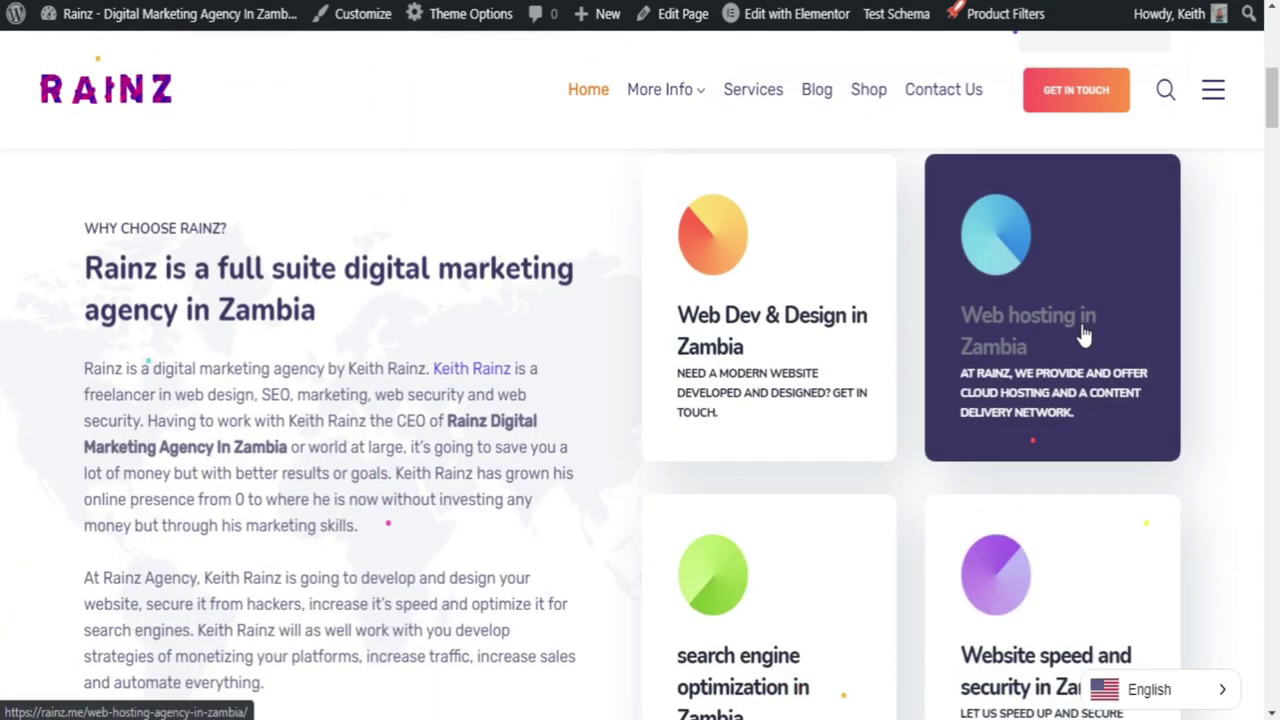
scroll(1192, 628, "down", 3)
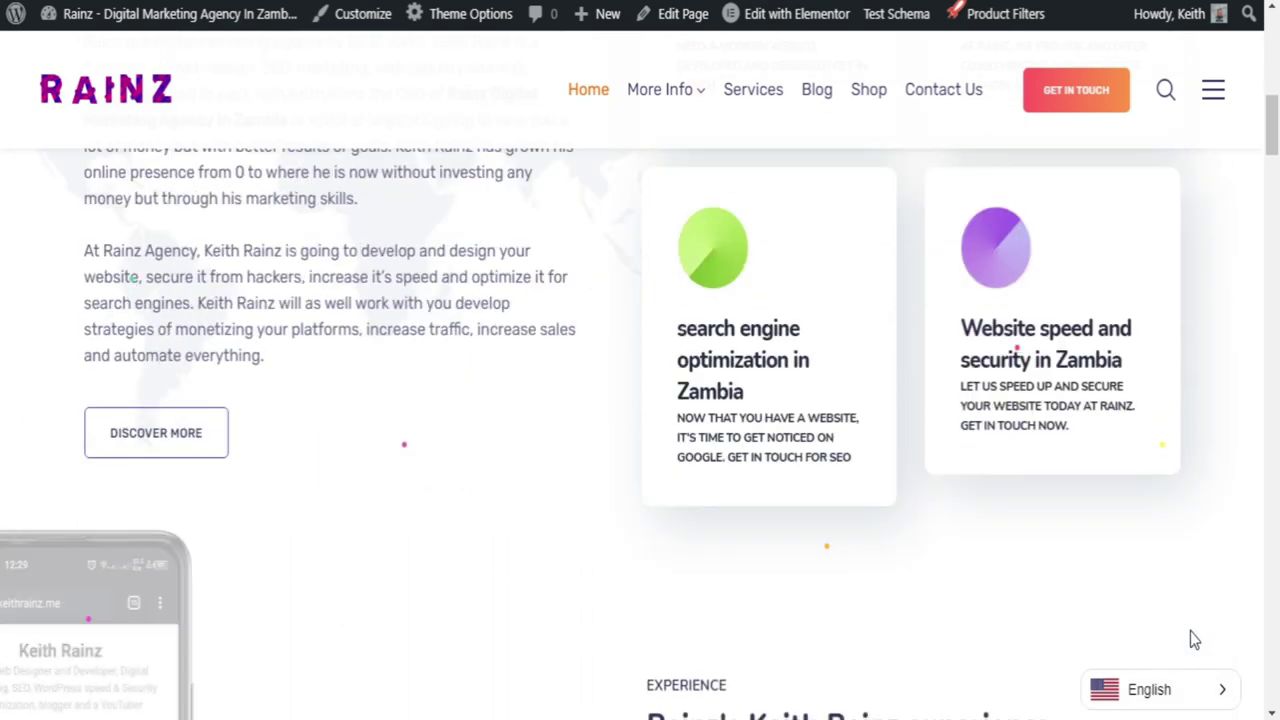
scroll(1176, 665, "down", 3)
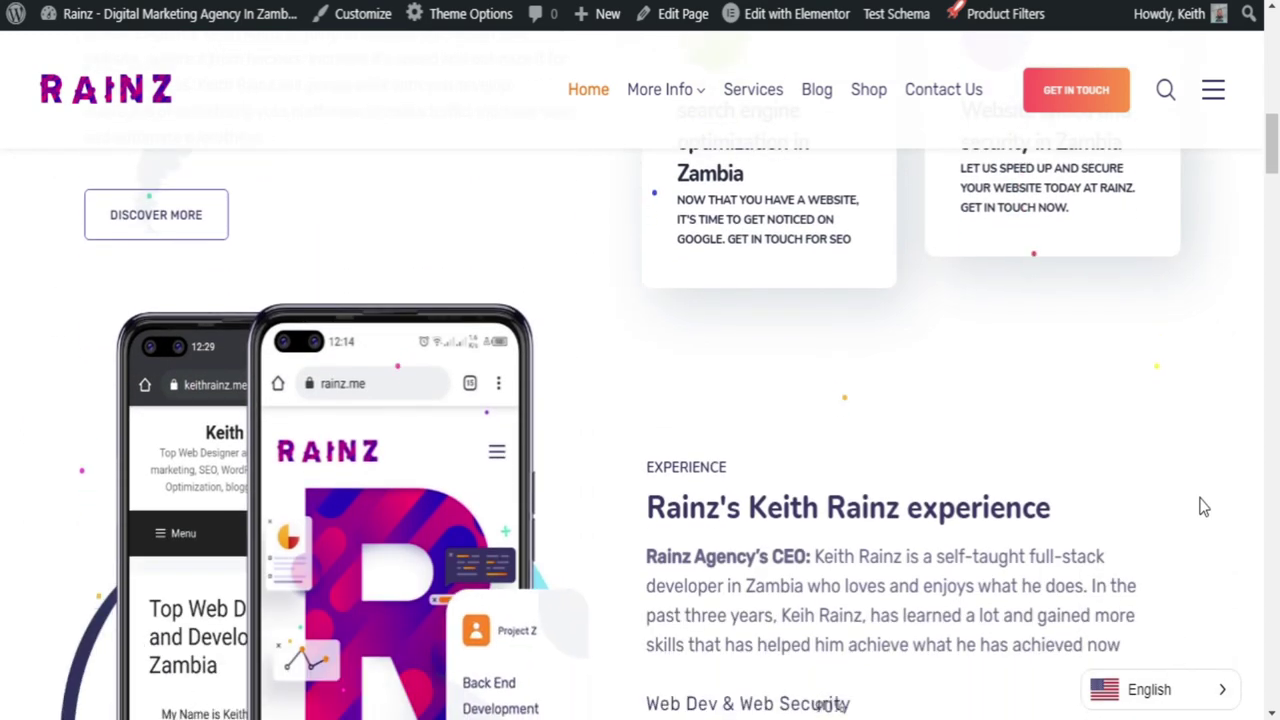
left_click(1204, 692)
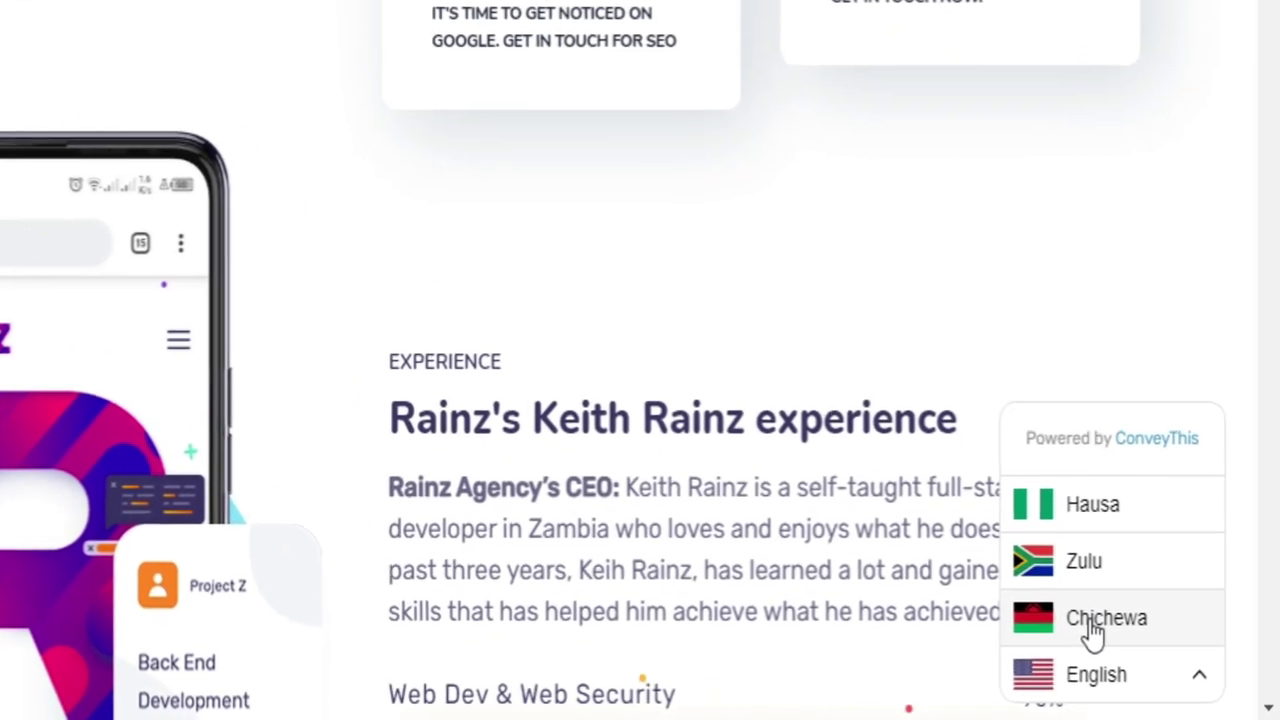
left_click(1086, 617)
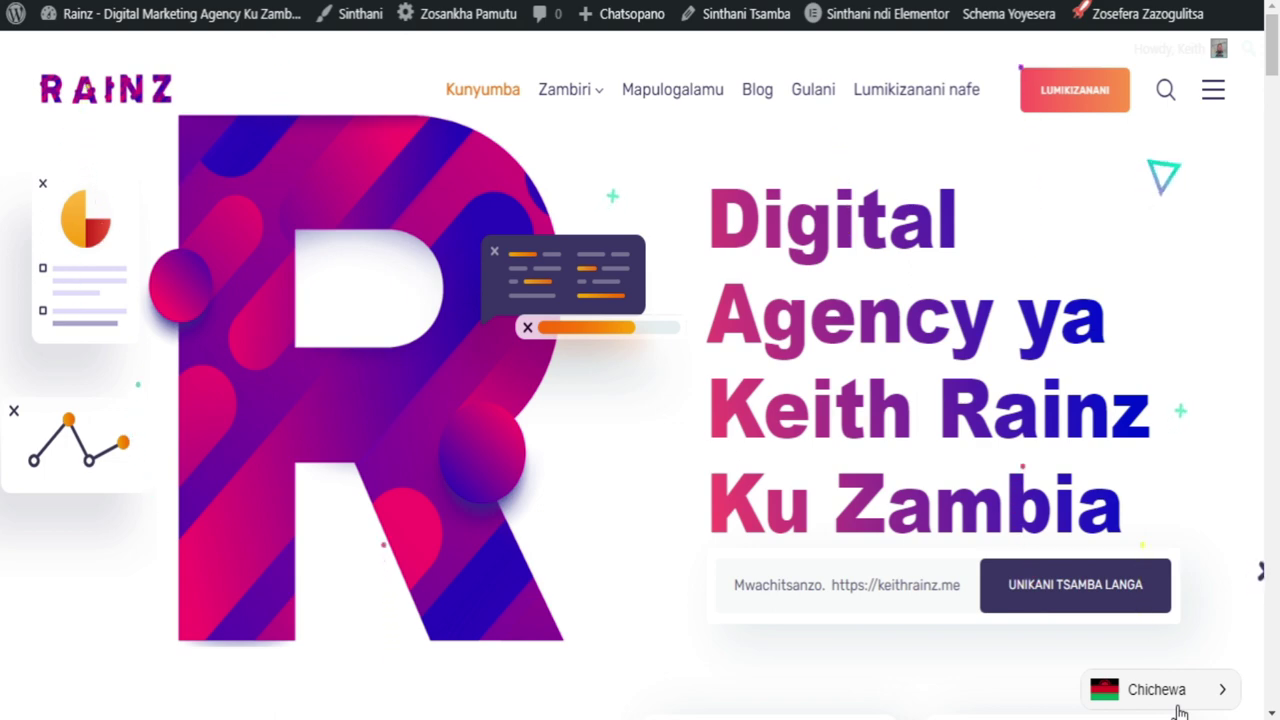
scroll(960, 628, "down", 5)
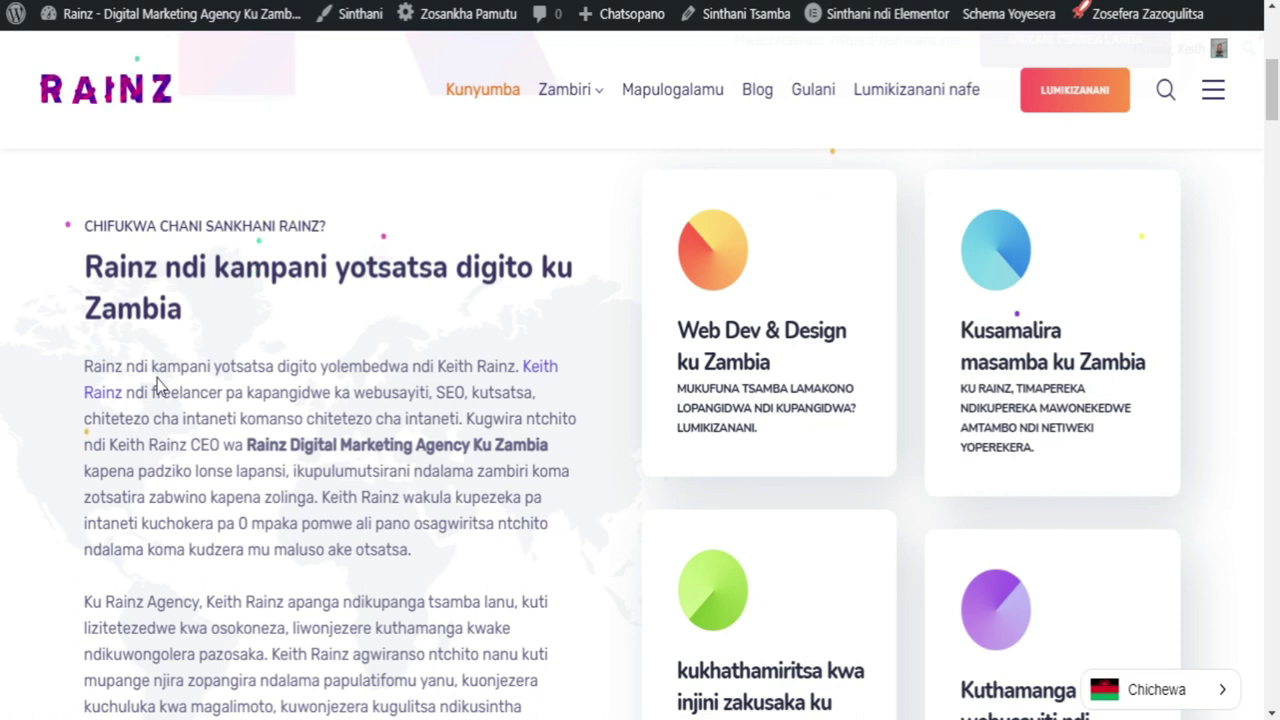
scroll(157, 386, "down", 1)
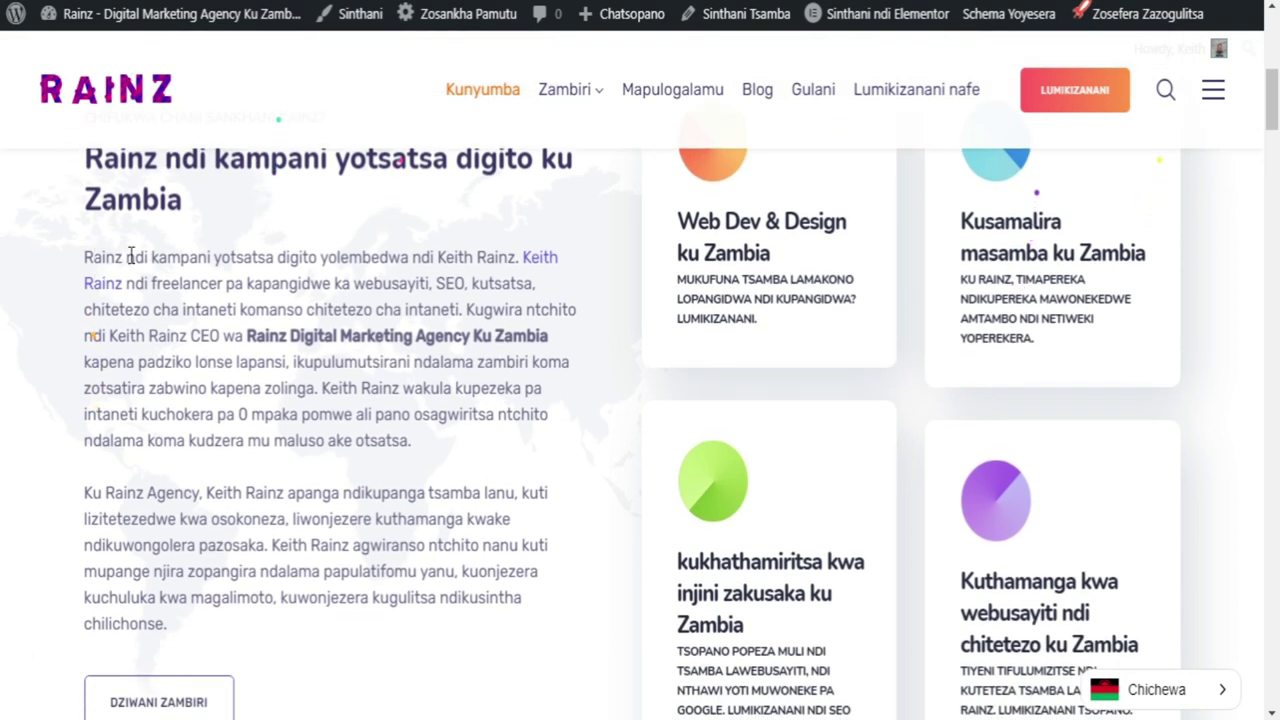